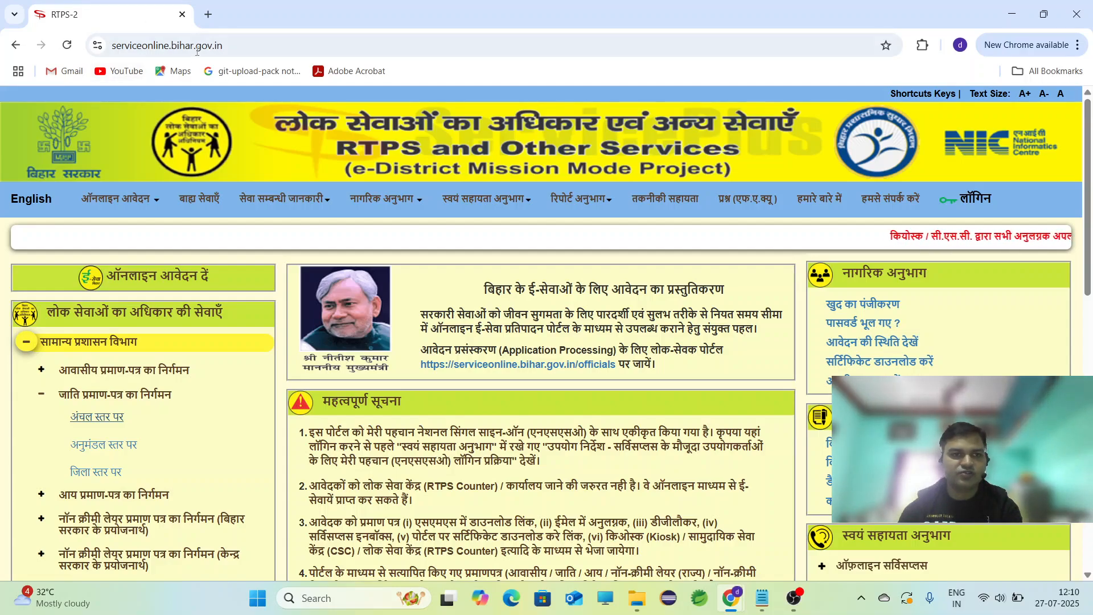
Load serviceonline.bihar.gov.in in a new Chrome tab, showing the RTPS portal home page in Hindi.
{"action": "left_click", "coordinate": [210, 17]}
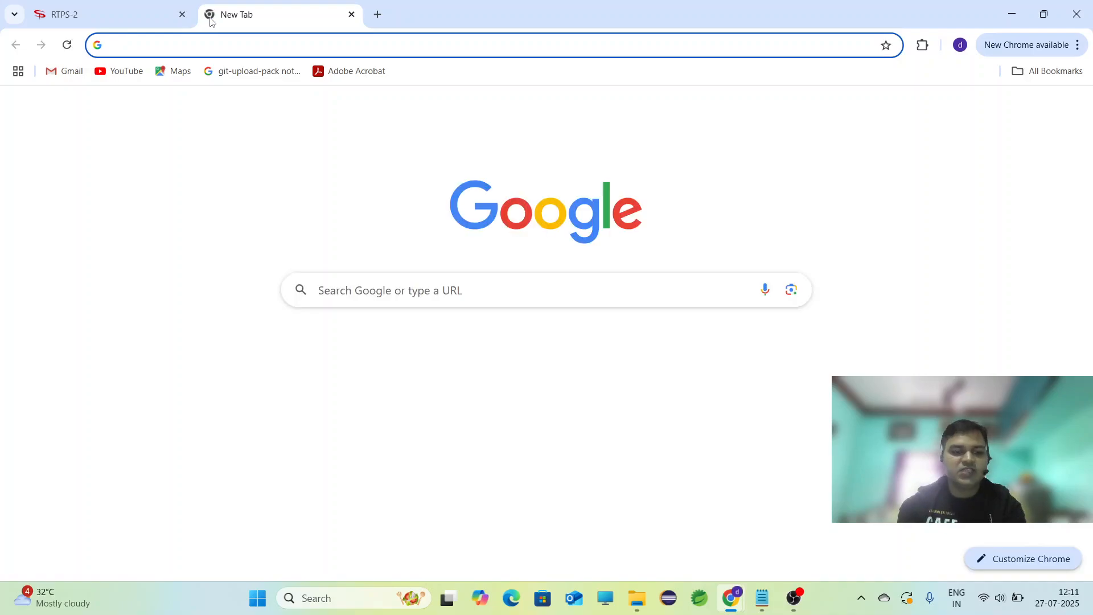
{"action": "type", "text": "service"}
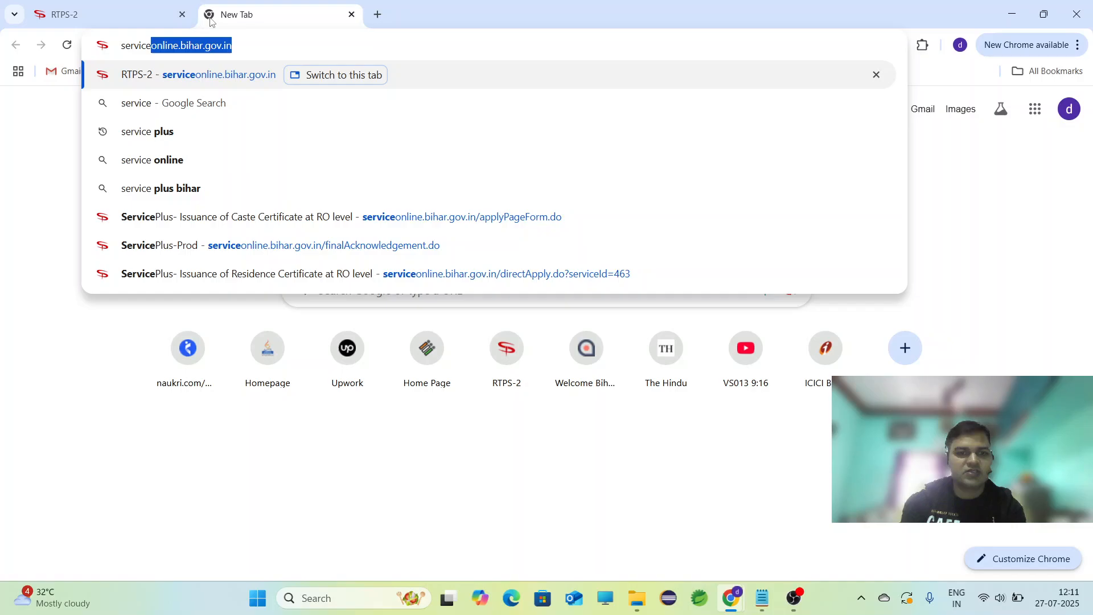
{"action": "key", "text": "Right"}
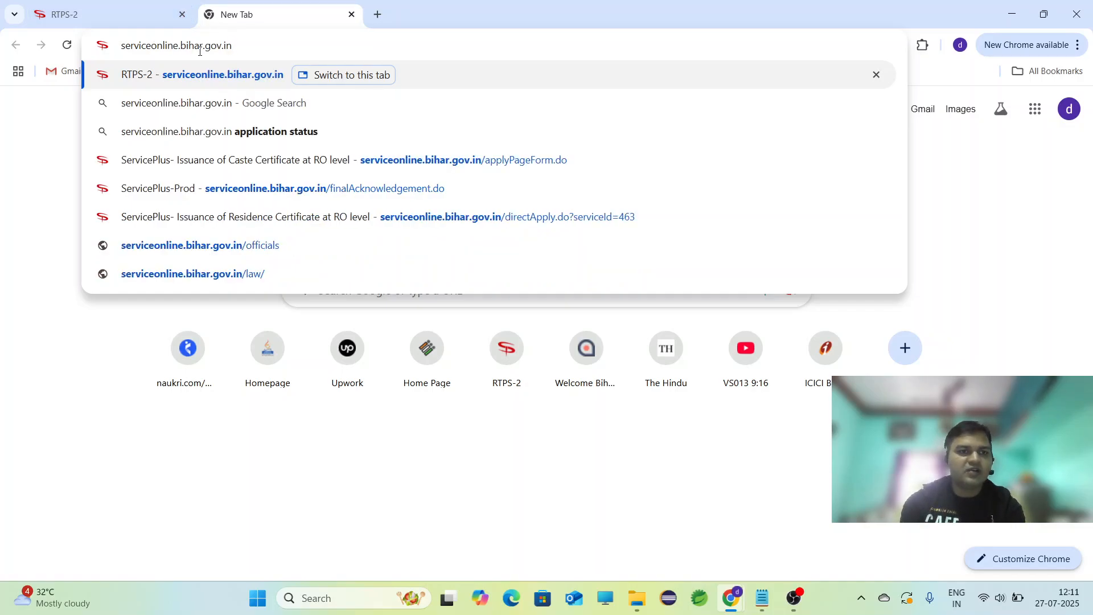
{"action": "key", "text": "Return"}
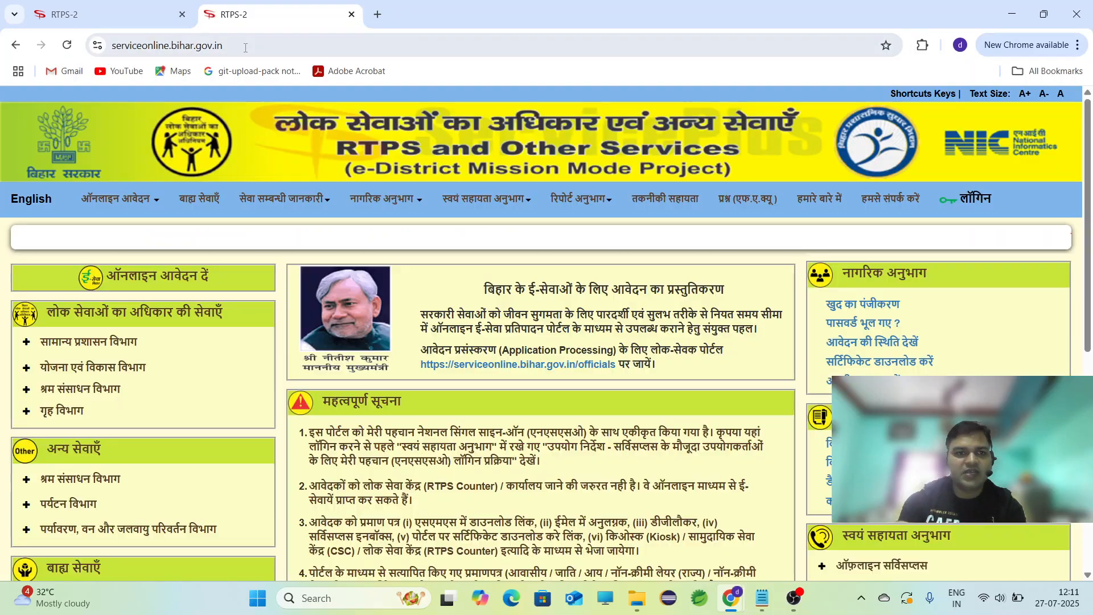
{"action": "mouse_move", "coordinate": [439, 211]}
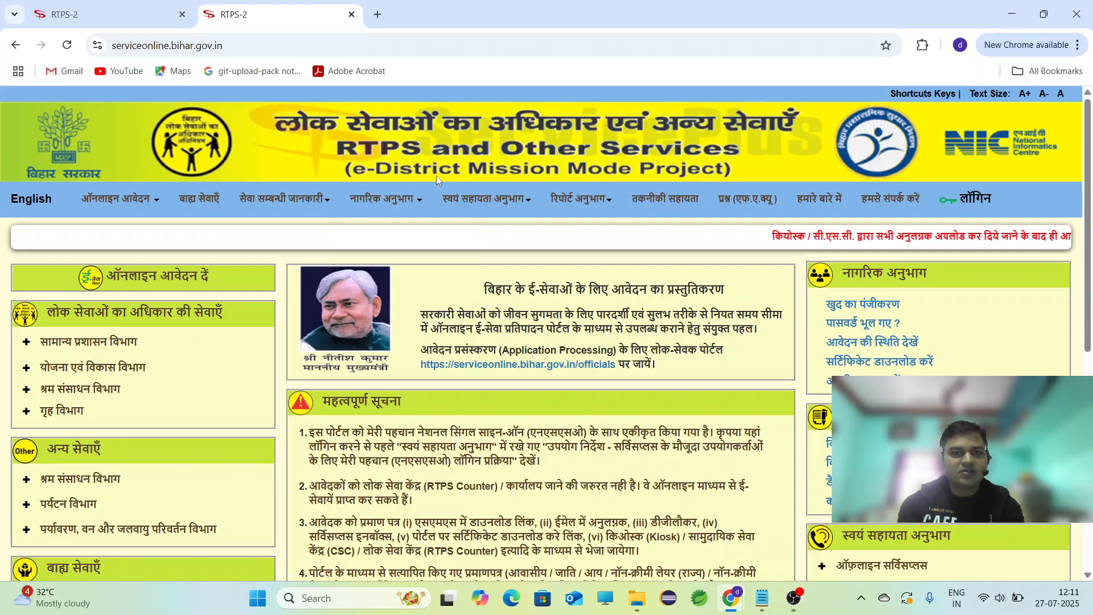
{"action": "mouse_move", "coordinate": [500, 188]}
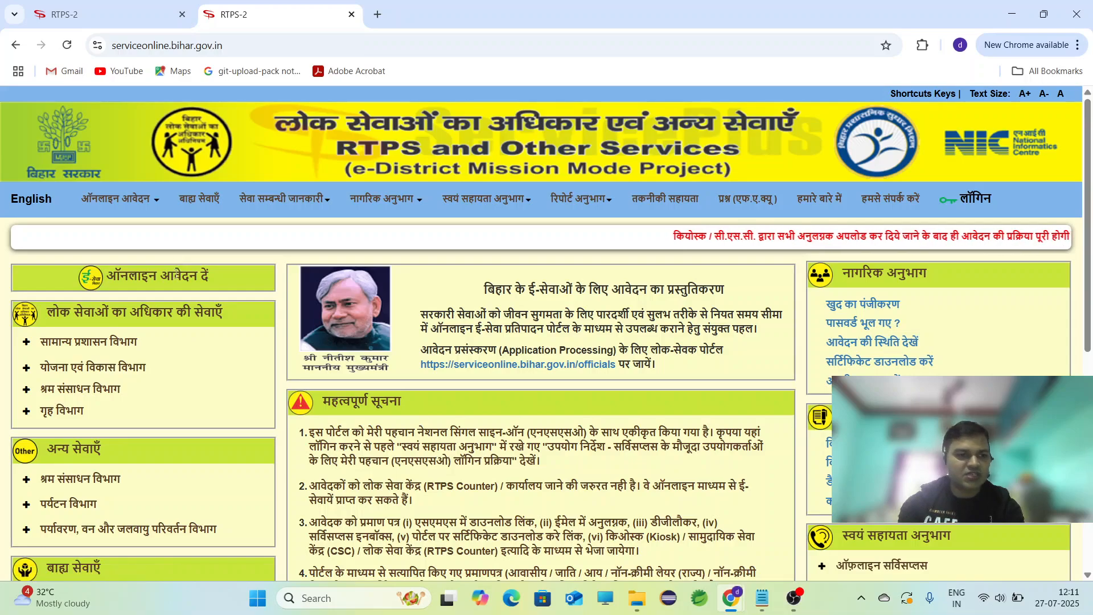
Toggle the page to English and back to Hindi, then expand सामान्य प्रशासन विभाग › जाति प्रमाण-पत्र का निर्गमन.
{"action": "left_click", "coordinate": [29, 199]}
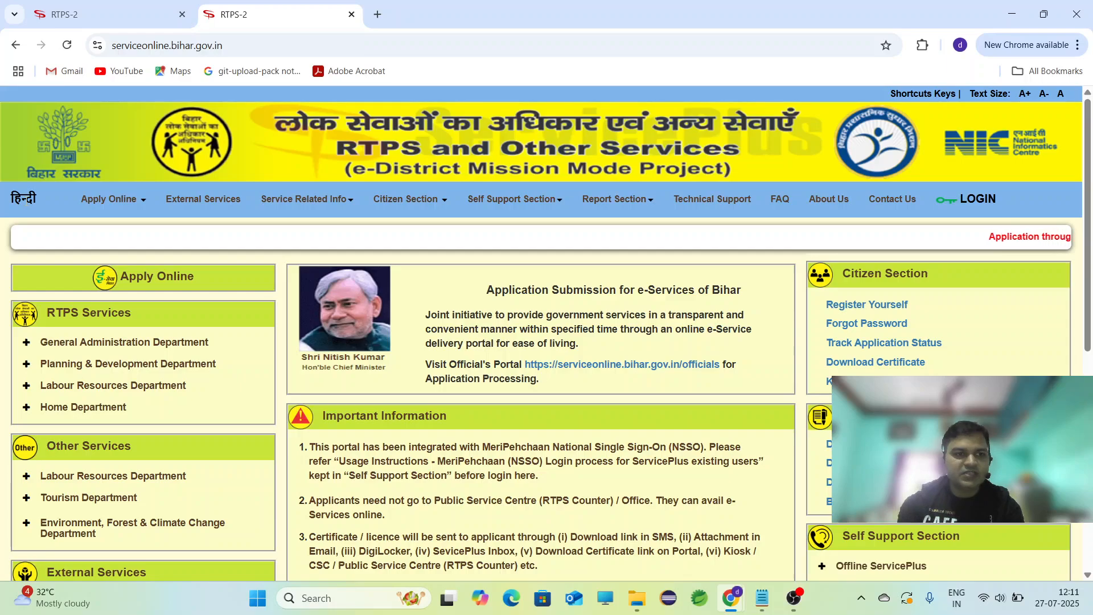
{"action": "left_click", "coordinate": [23, 199]}
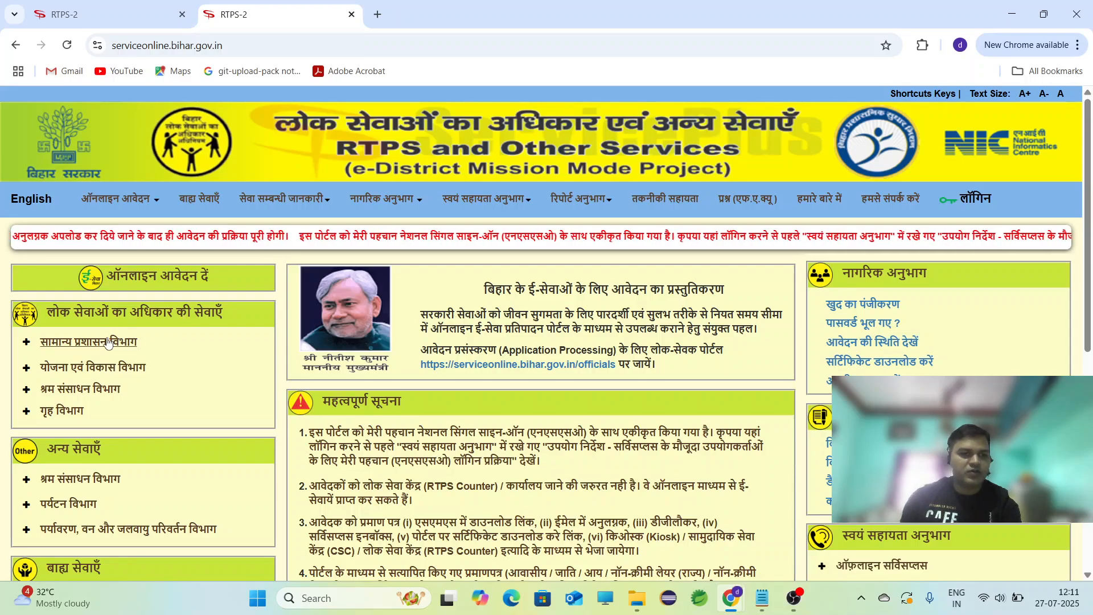
{"action": "left_click", "coordinate": [88, 343]}
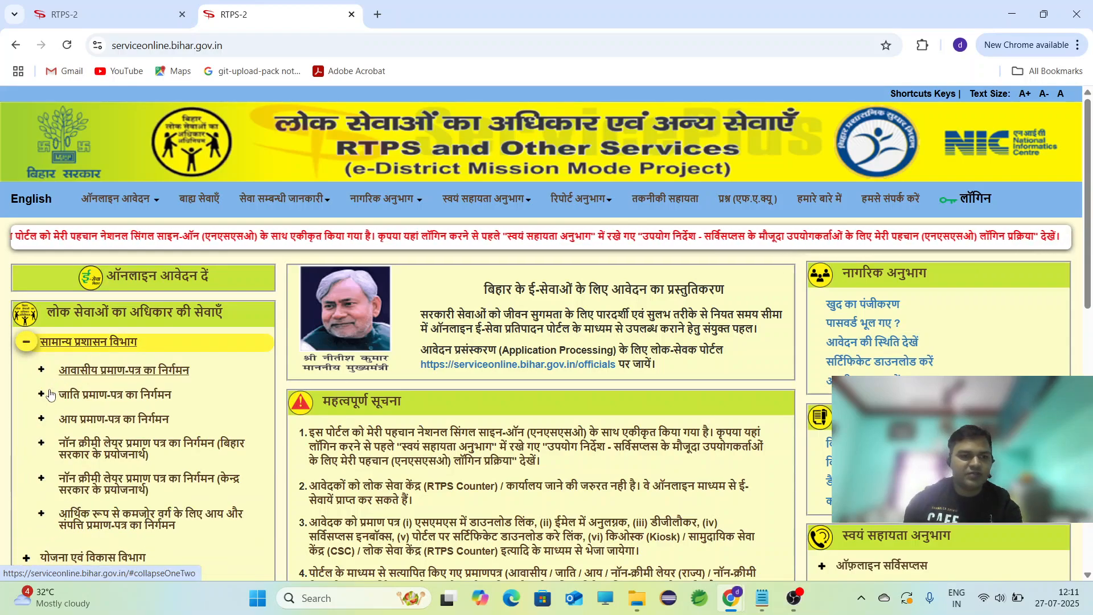
{"action": "left_click", "coordinate": [120, 396]}
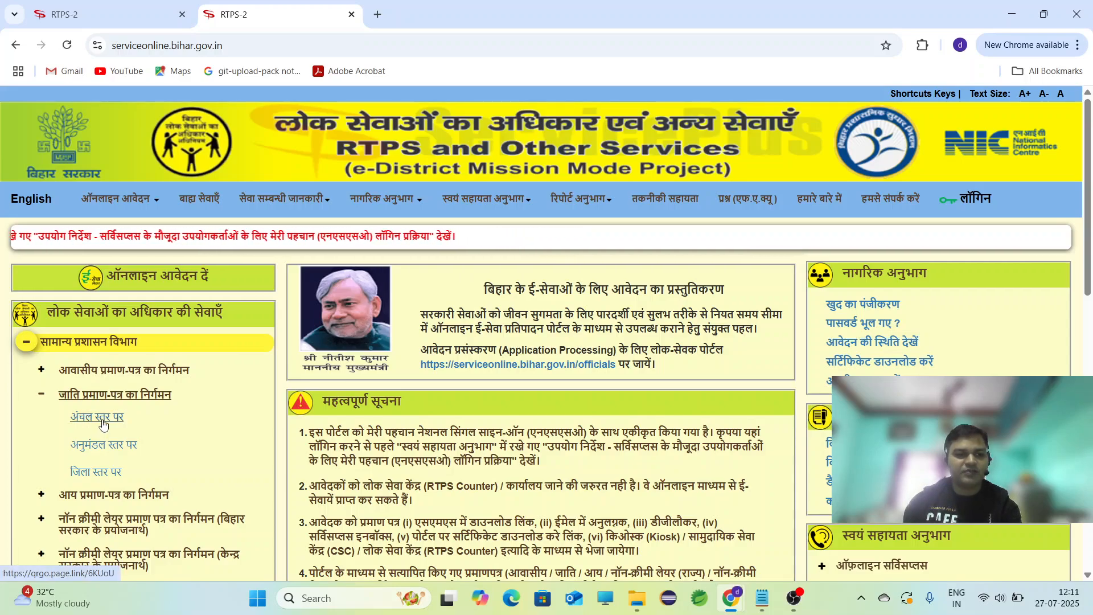
Open the अंचल स्तर पर caste certificate link to load the blank Form-1 in a new tab.
{"action": "left_click", "coordinate": [104, 424]}
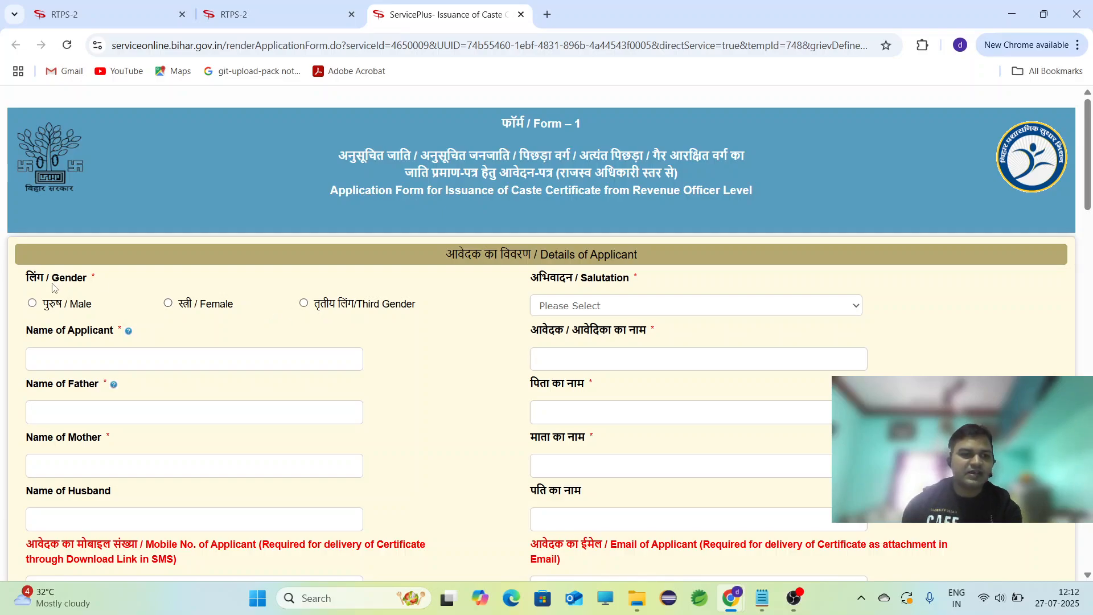
Choose Male as gender and keep the salutation as कोई अभिवादन नहीं.
{"action": "left_click", "coordinate": [33, 307]}
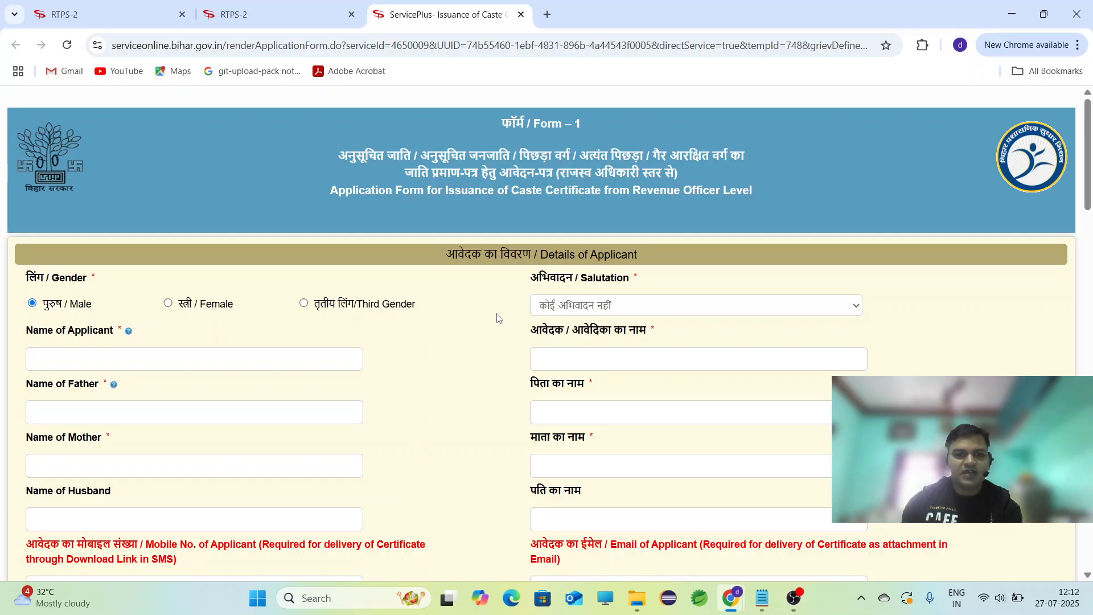
{"action": "left_click", "coordinate": [549, 310]}
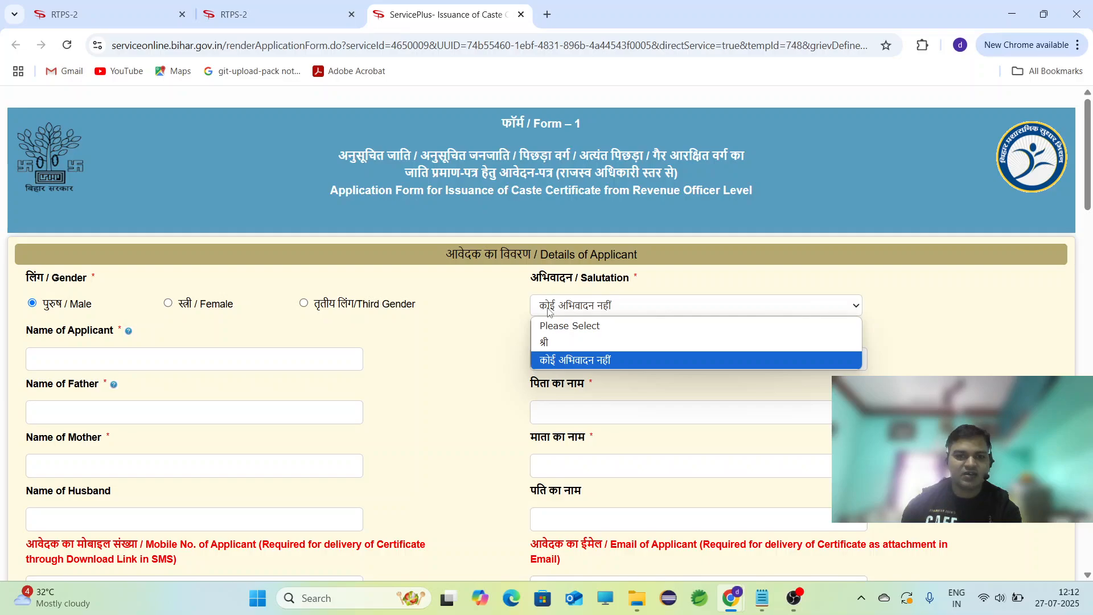
{"action": "left_click", "coordinate": [557, 361]}
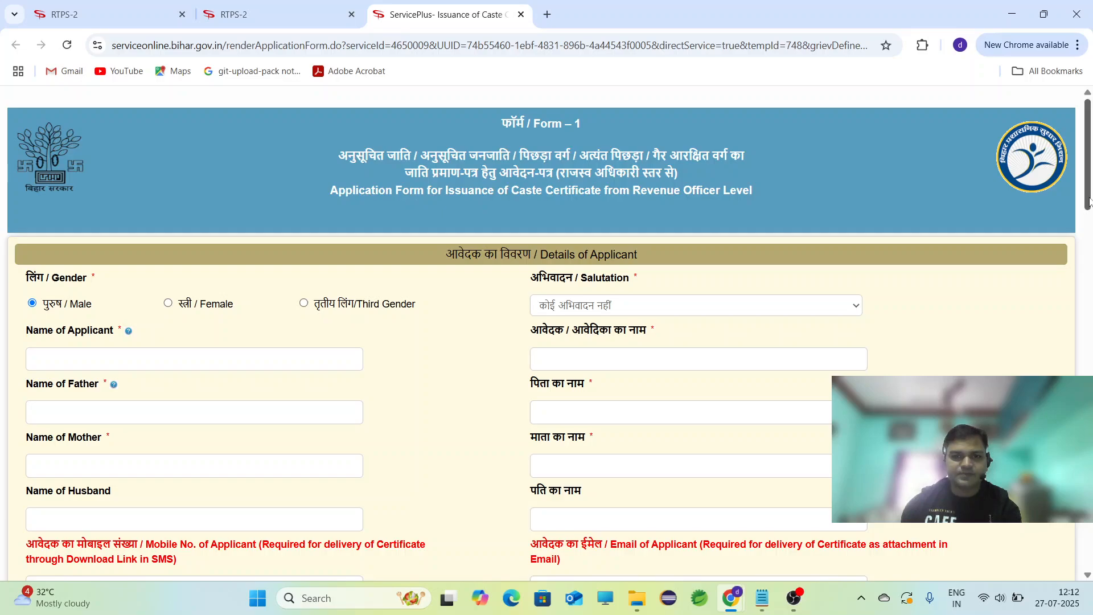
Enter the applicant's full name in Name of Applicant, correcting the initial typo.
{"action": "scroll", "coordinate": [1089, 200], "scroll_direction": "down", "scroll_amount": 2}
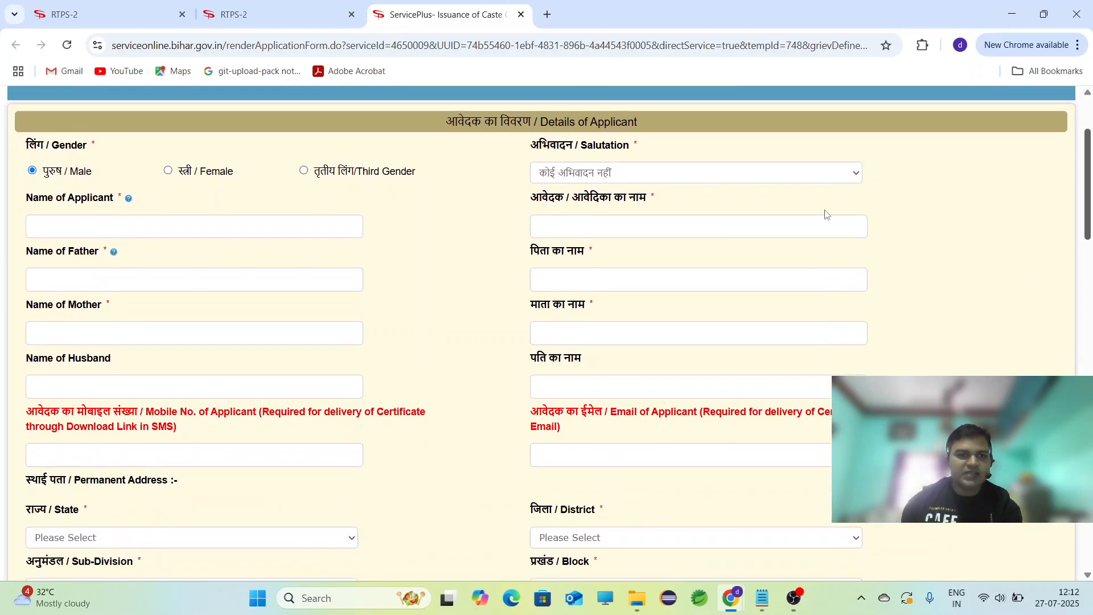
{"action": "left_click", "coordinate": [332, 225]}
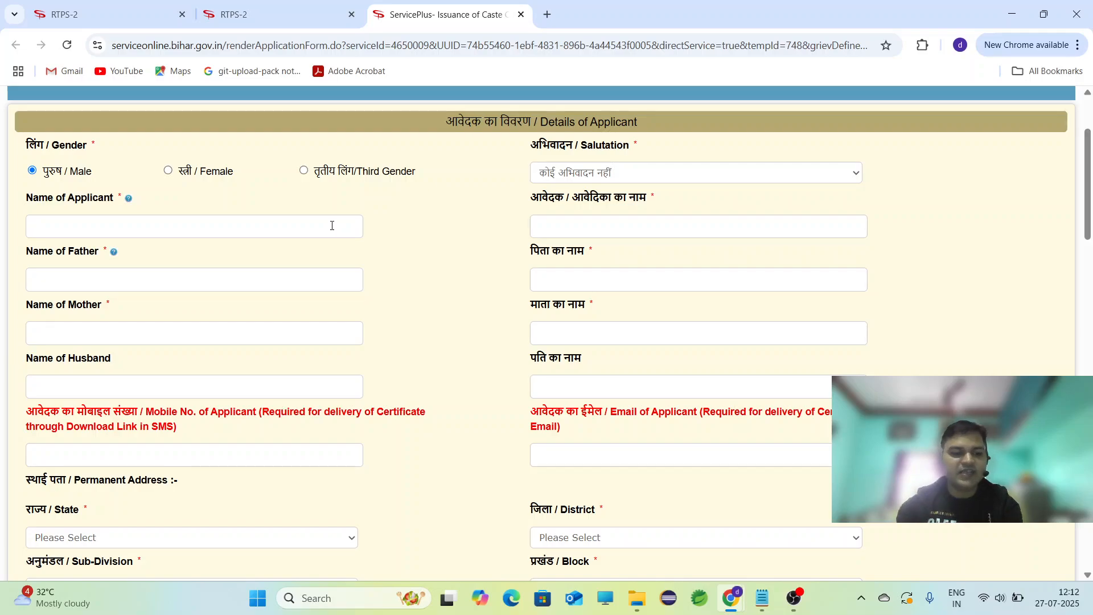
{"action": "type", "text": "Dhirsj"}
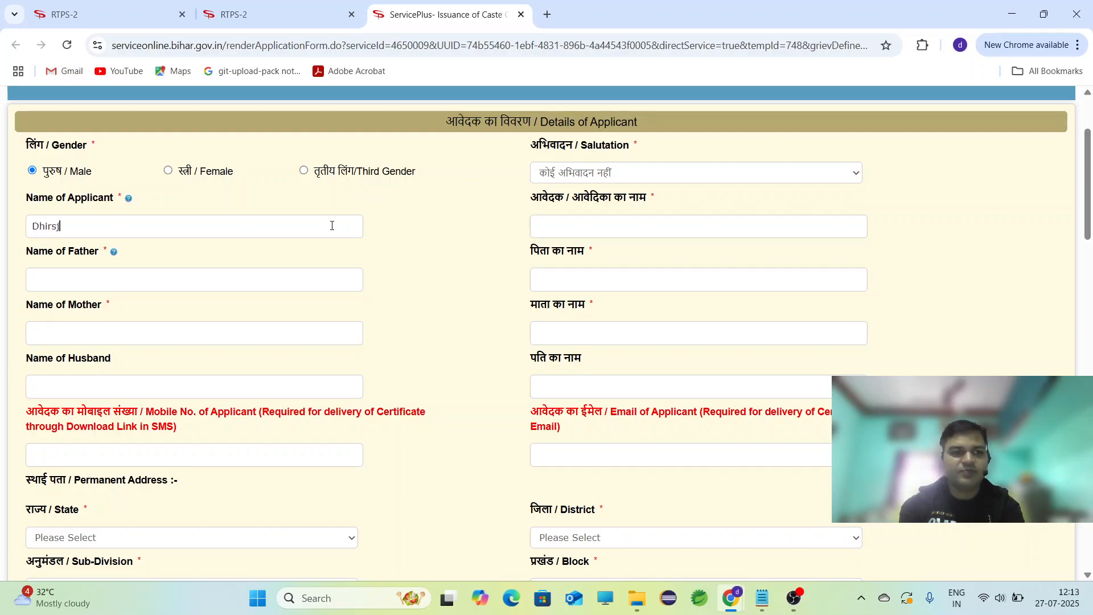
{"action": "key", "text": "ctrl+a"}
{"action": "key", "text": "BackSpace"}
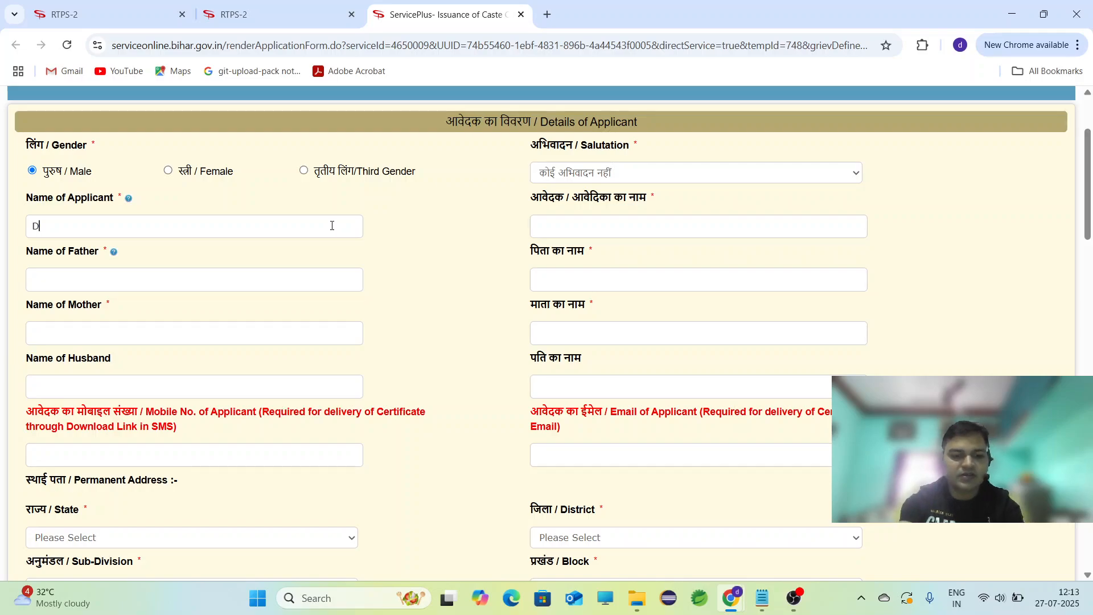
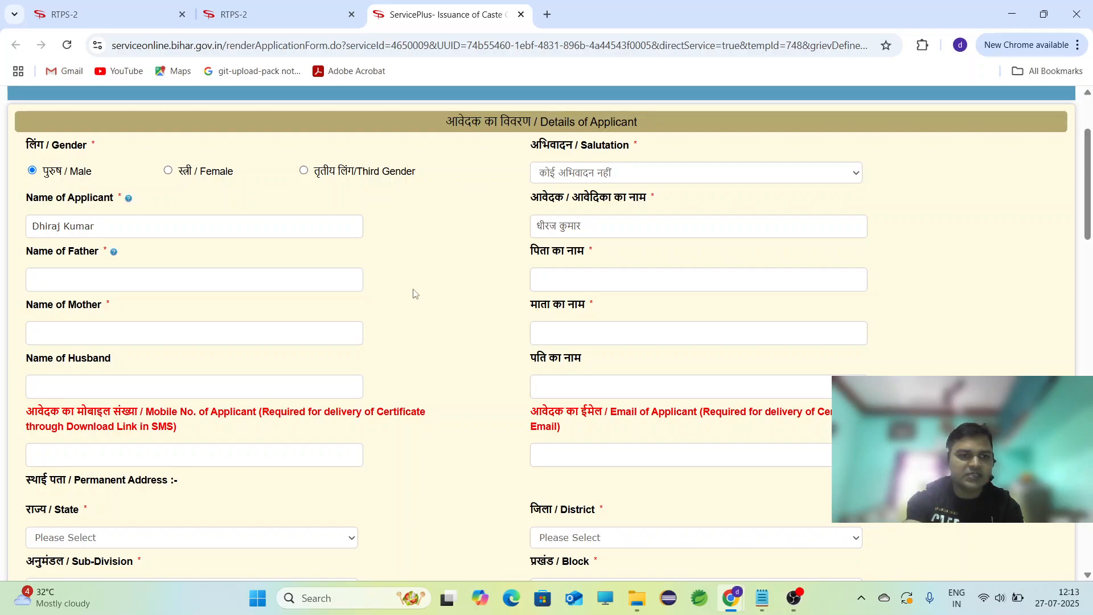
Begin typing the father's name, then scroll down to the address section.
{"action": "left_click", "coordinate": [329, 283]}
{"action": "type", "text": "Shiv"}
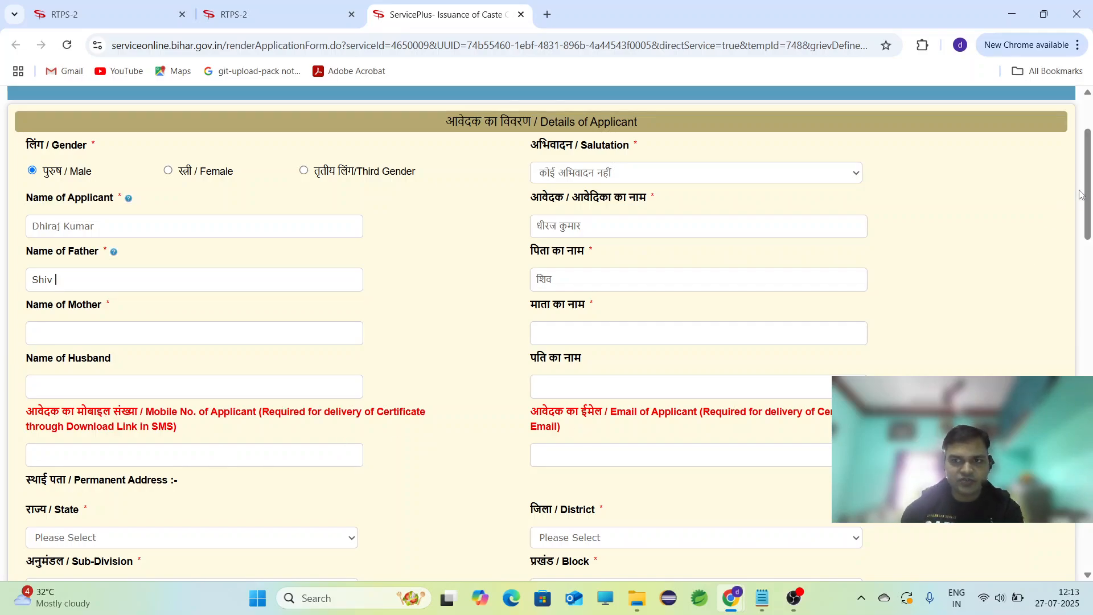
{"action": "left_click_drag", "start_coordinate": [1088, 188], "coordinate": [1087, 222]}
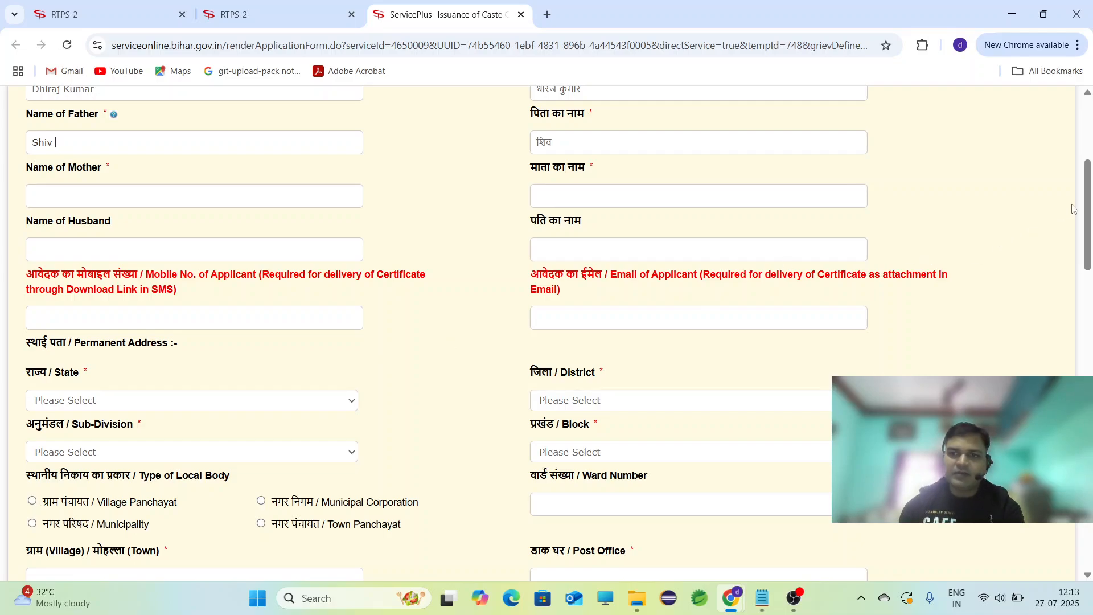
{"action": "left_click_drag", "start_coordinate": [1088, 204], "coordinate": [1088, 233]}
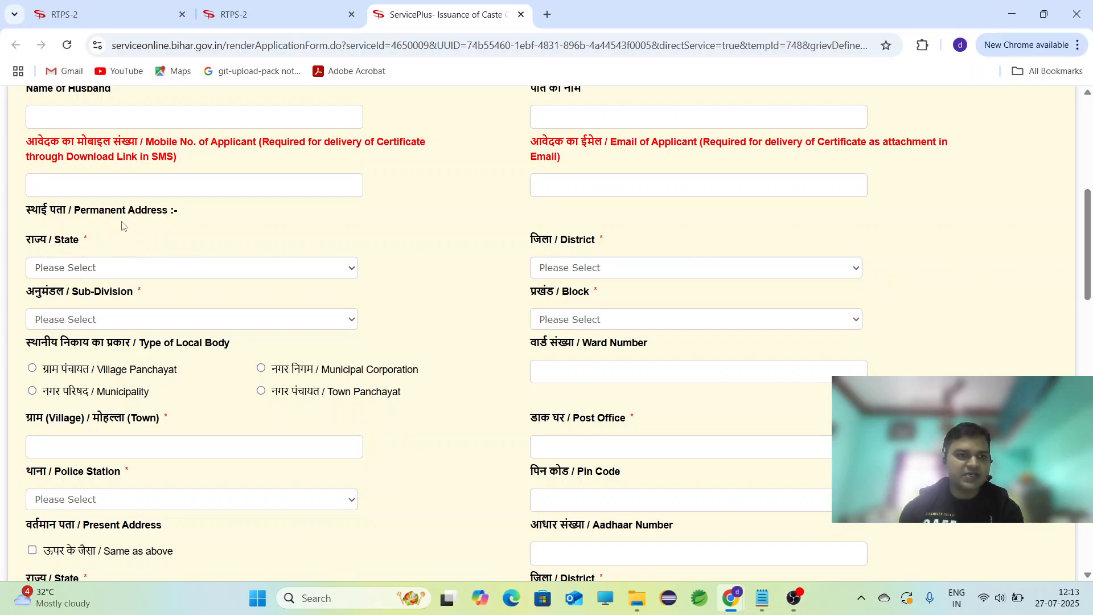
Set the permanent address state to BIHAR and the district to PURBI CHAMPARAN.
{"action": "left_click", "coordinate": [215, 270]}
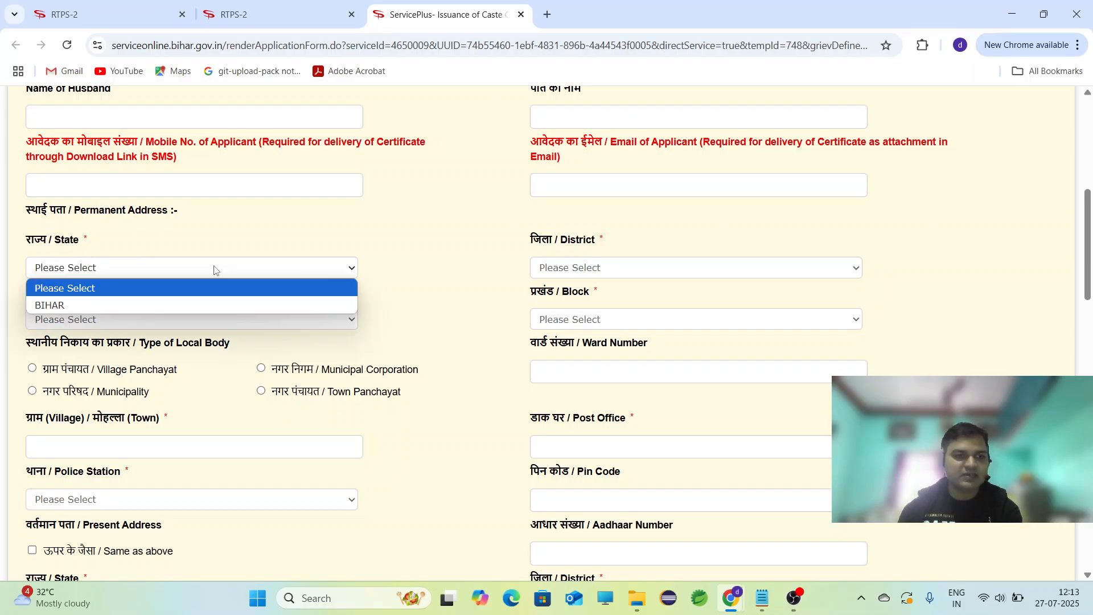
{"action": "left_click", "coordinate": [216, 306]}
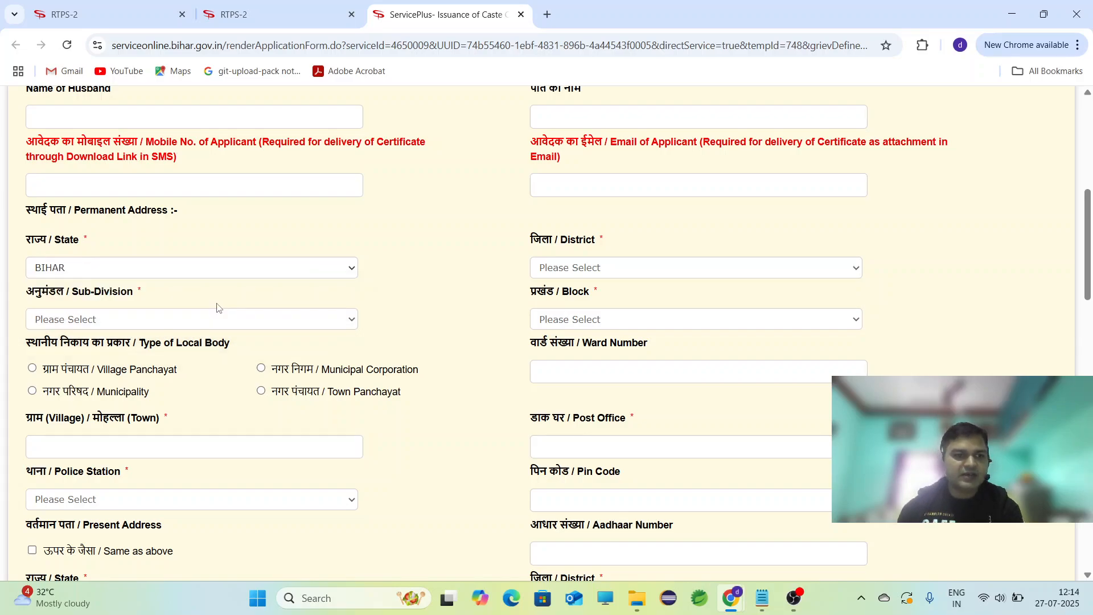
{"action": "left_click", "coordinate": [311, 276]}
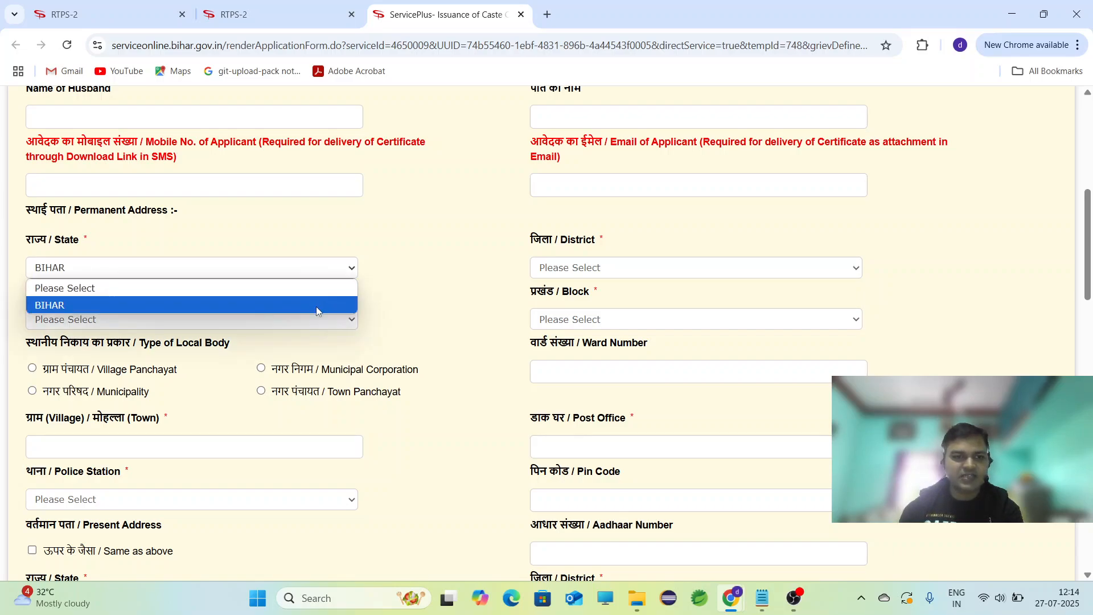
{"action": "left_click", "coordinate": [316, 306]}
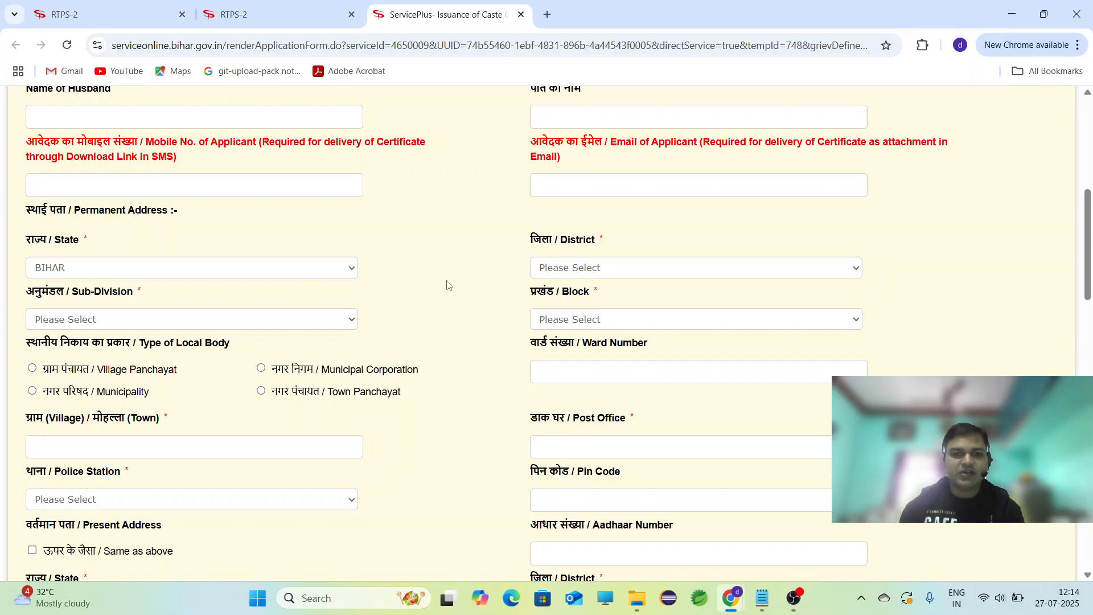
{"action": "left_click", "coordinate": [555, 276]}
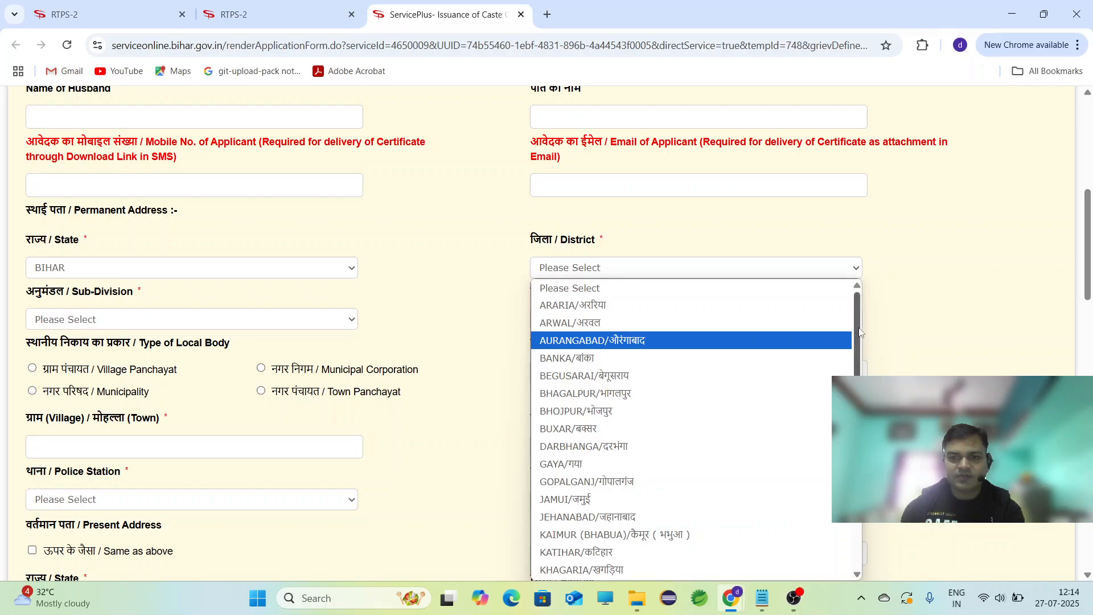
{"action": "left_click_drag", "start_coordinate": [859, 333], "coordinate": [858, 459]}
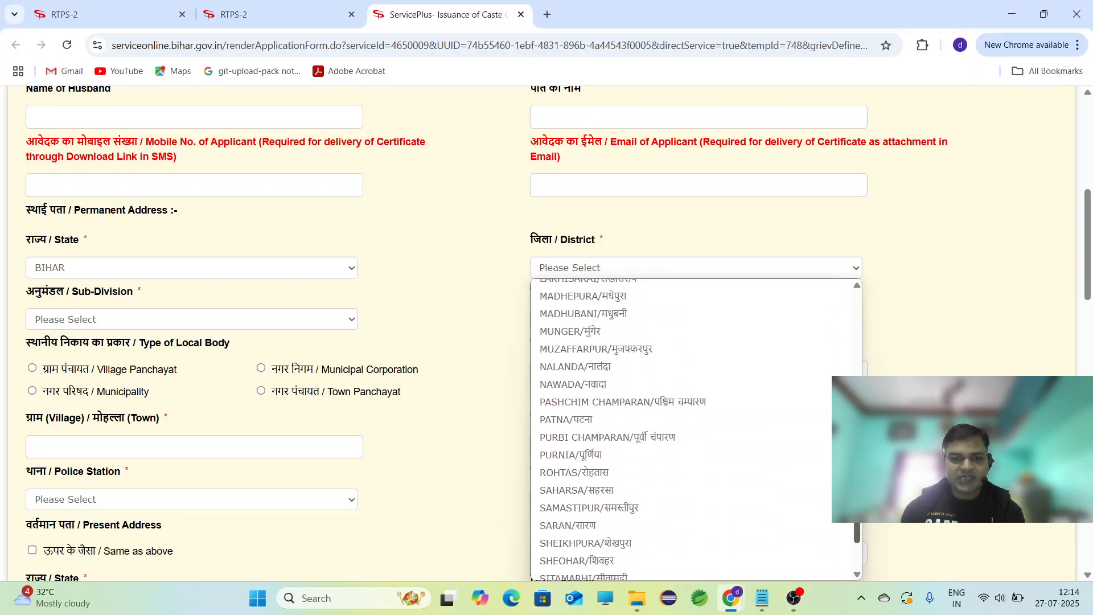
{"action": "left_click", "coordinate": [713, 441]}
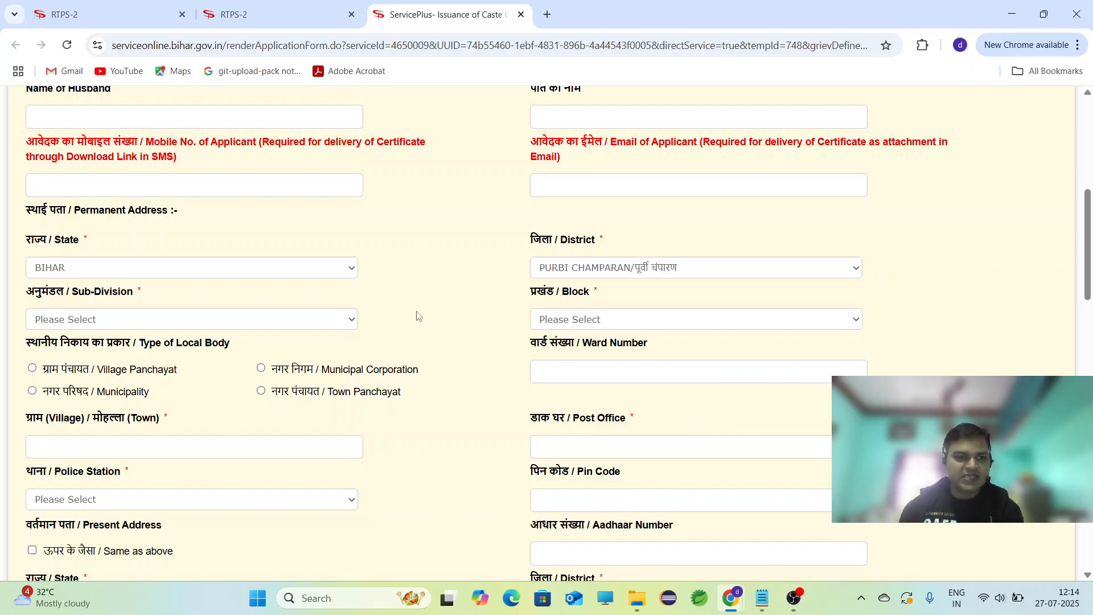
Choose RAXAUL as sub-division and CHAWRADANO as block.
{"action": "left_click", "coordinate": [338, 319]}
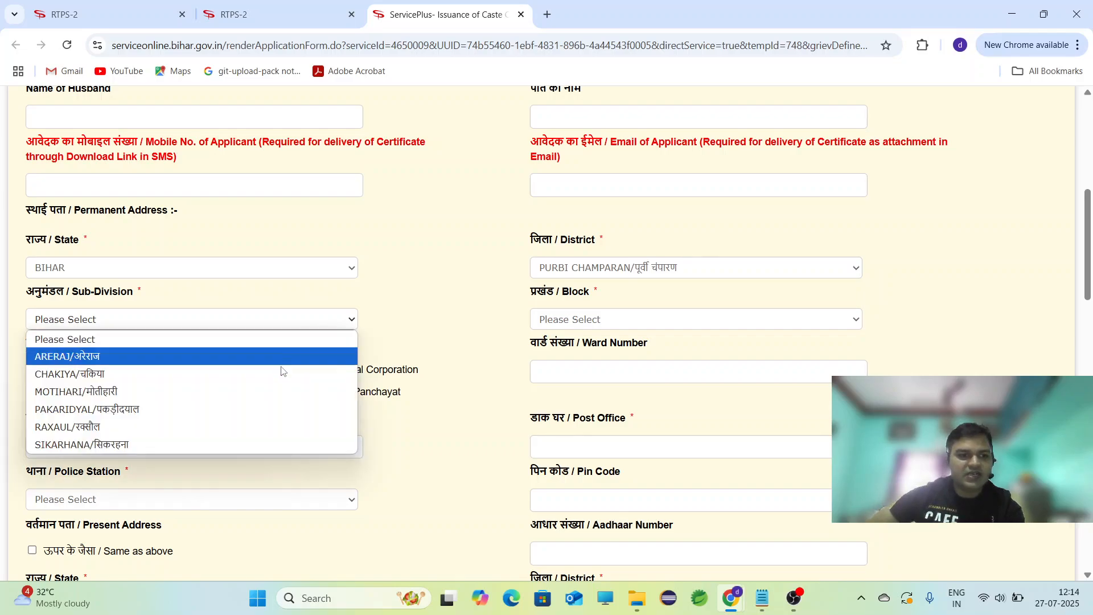
{"action": "left_click", "coordinate": [285, 436]}
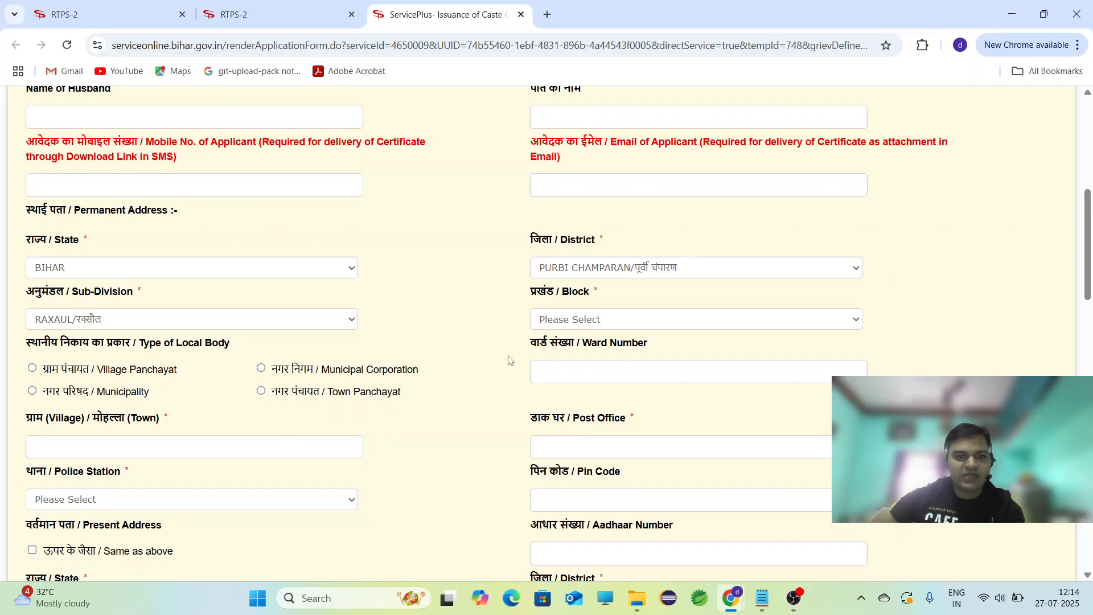
{"action": "left_click", "coordinate": [575, 329]}
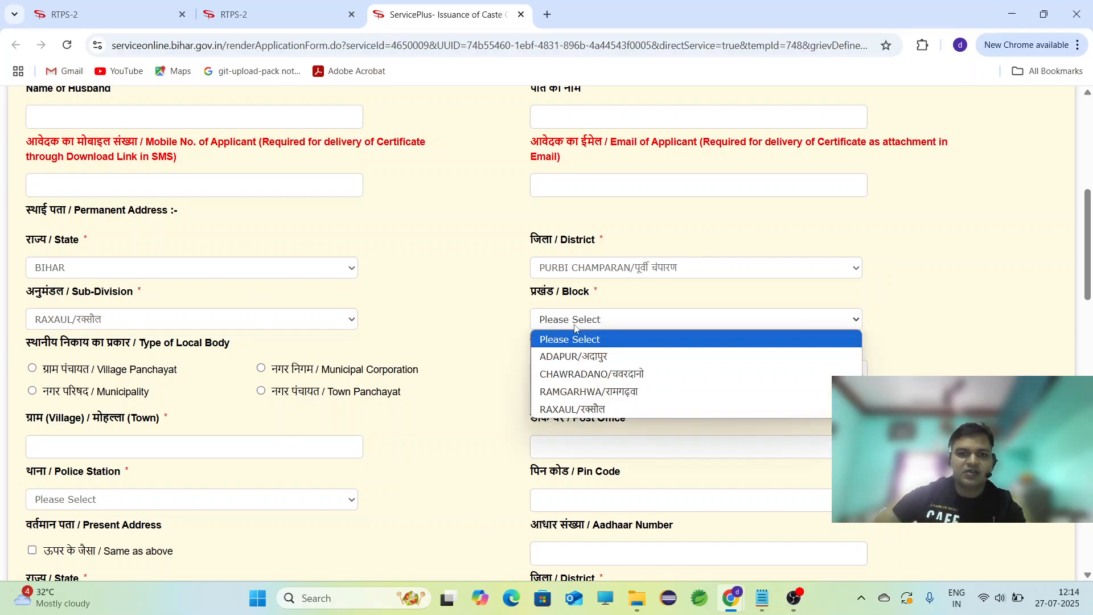
{"action": "left_click", "coordinate": [602, 376]}
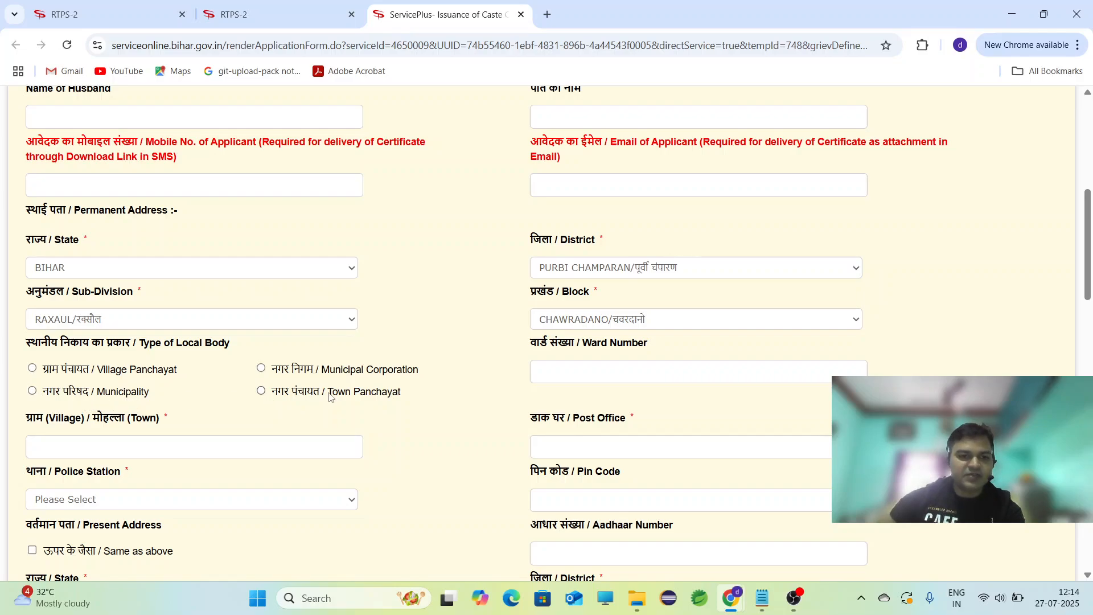
Try the other local body types, then settle on Village Panchayat.
{"action": "left_click", "coordinate": [33, 368]}
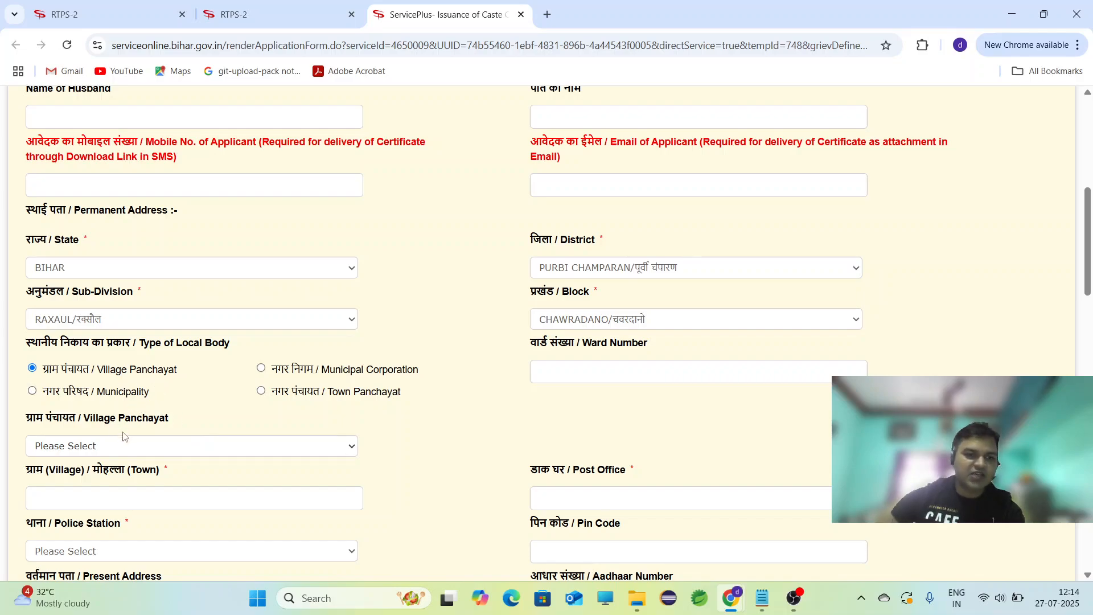
{"action": "left_click", "coordinate": [261, 369]}
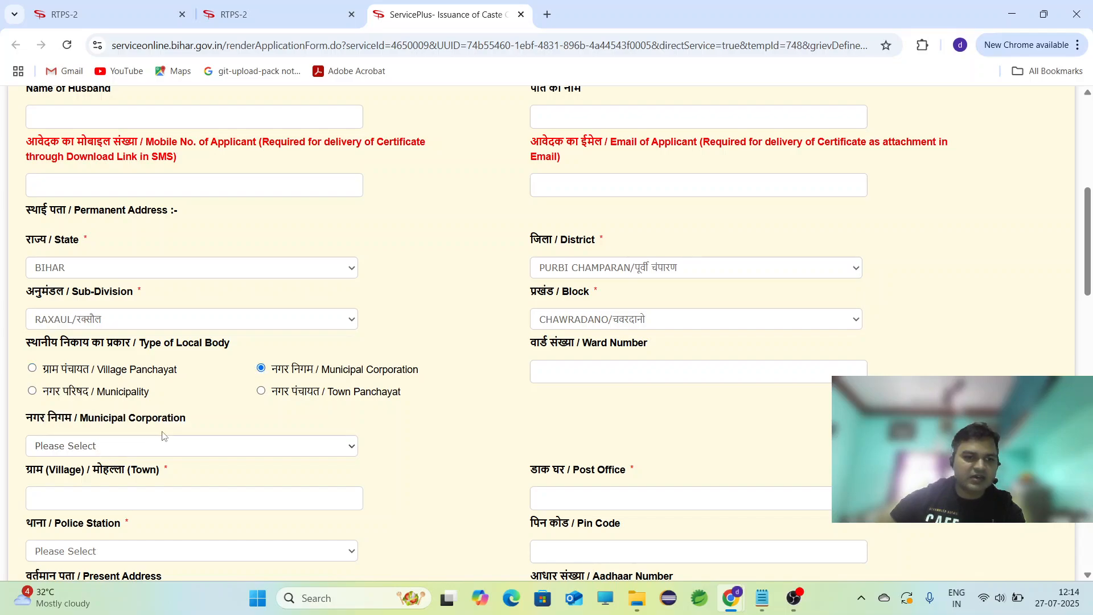
{"action": "left_click", "coordinate": [32, 392]}
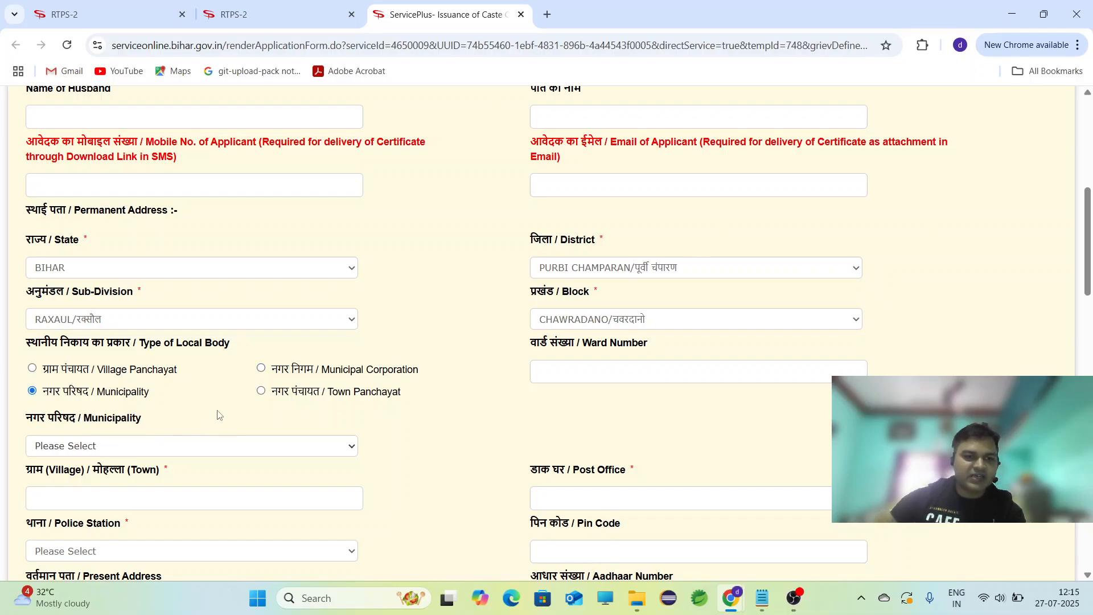
{"action": "left_click", "coordinate": [260, 392]}
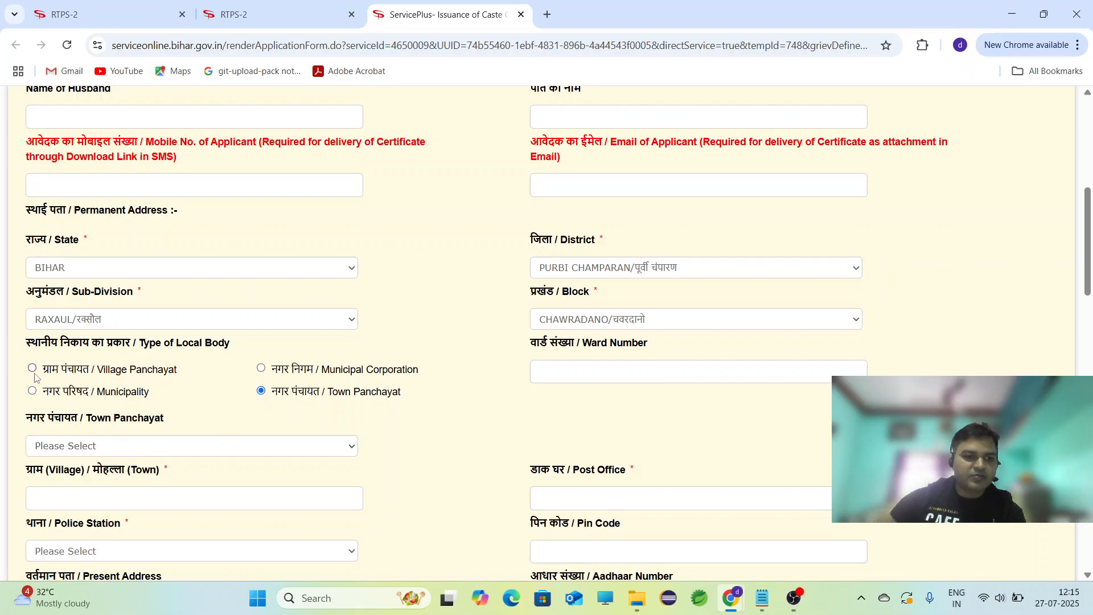
{"action": "left_click", "coordinate": [209, 452]}
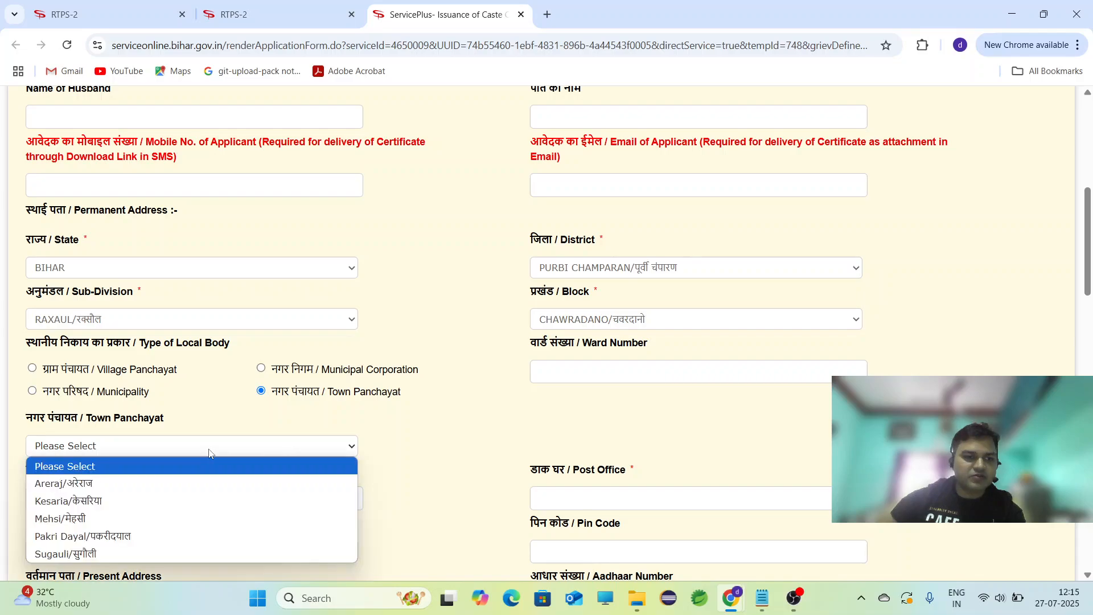
{"action": "left_click", "coordinate": [32, 369]}
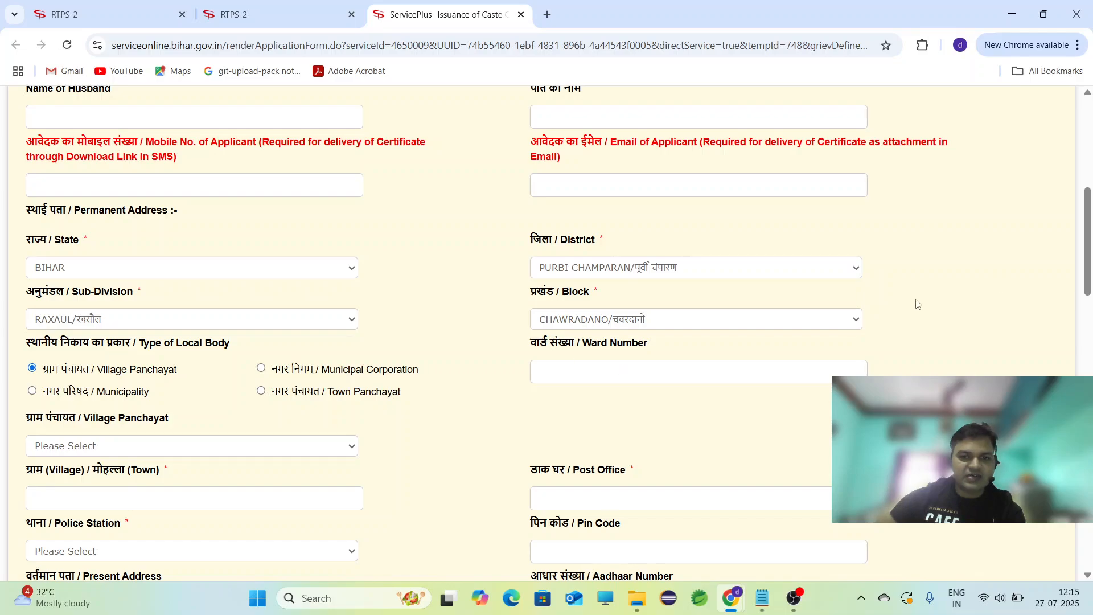
{"action": "left_click_drag", "start_coordinate": [1092, 231], "coordinate": [1092, 285]}
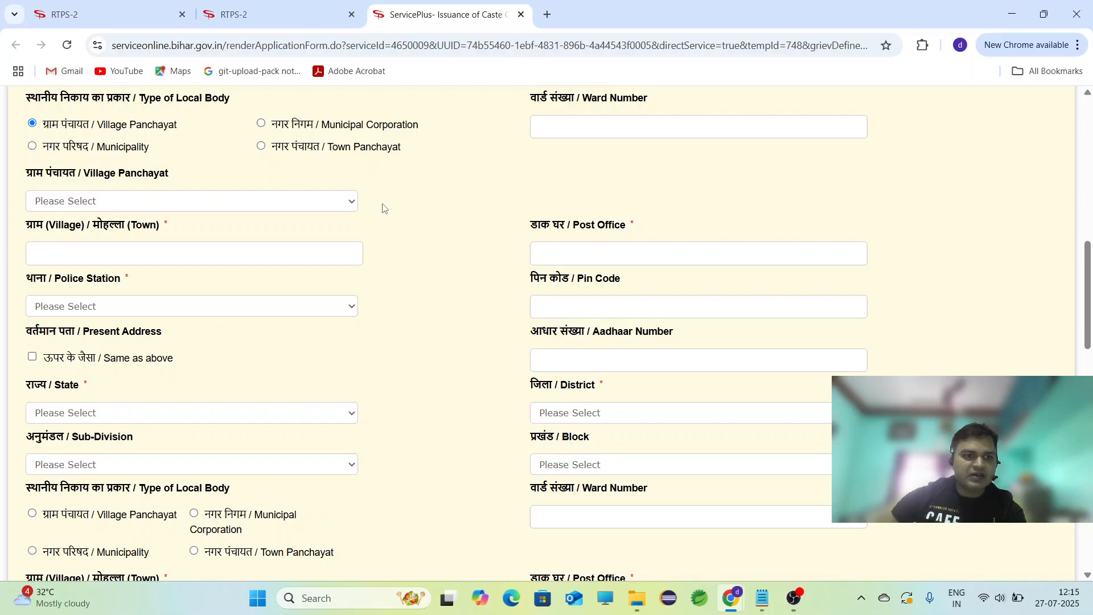
Select DARPA as the village panchayat and Chhauradano as the police station.
{"action": "left_click", "coordinate": [348, 206]}
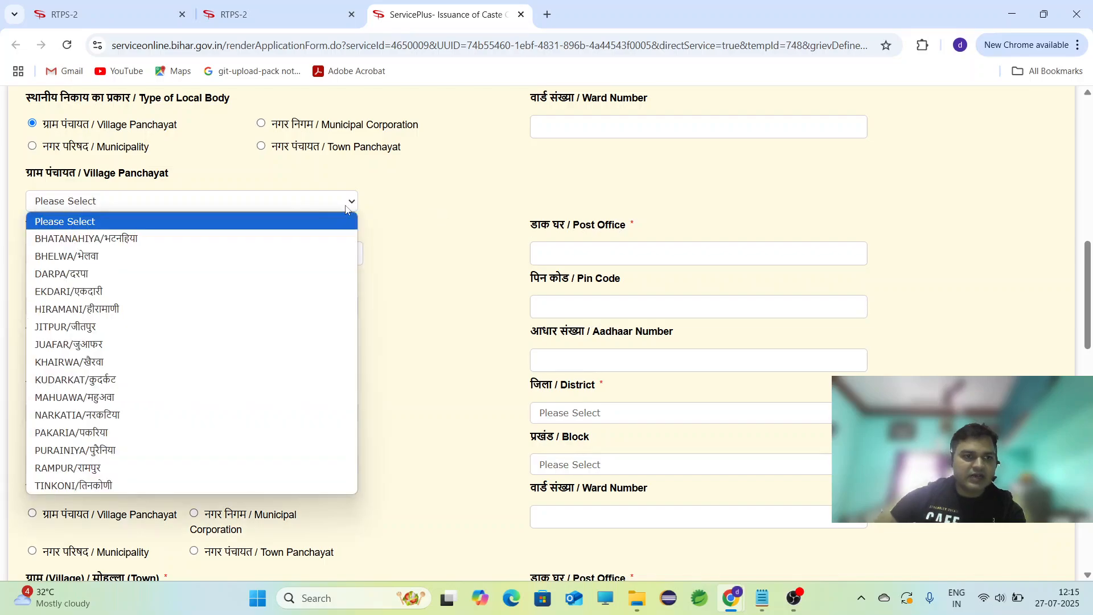
{"action": "left_click", "coordinate": [299, 279]}
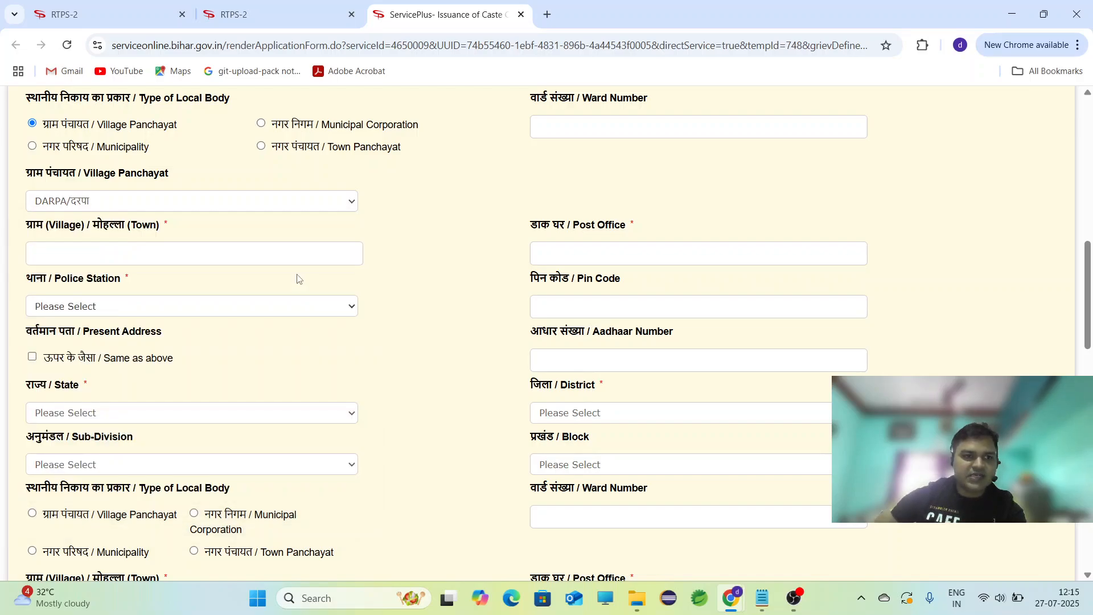
{"action": "left_click", "coordinate": [244, 259]}
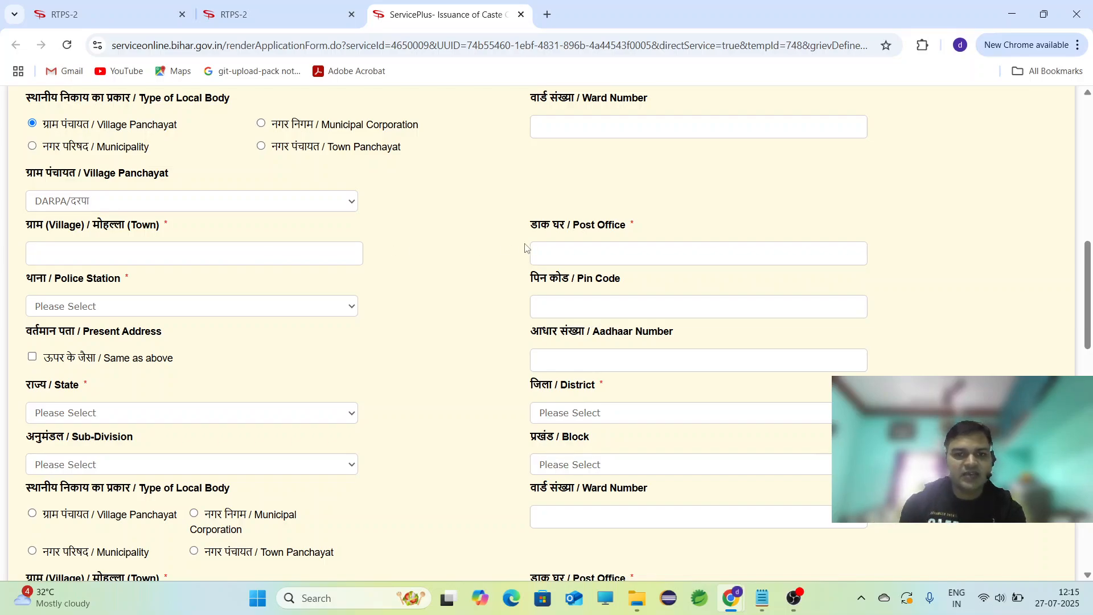
{"action": "left_click", "coordinate": [555, 253]}
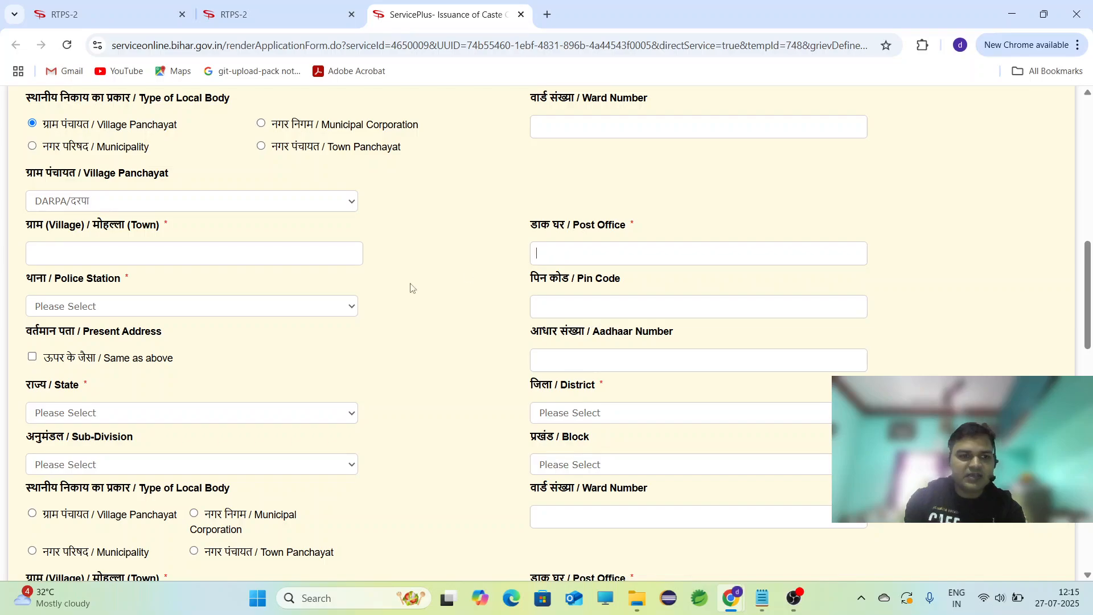
{"action": "left_click", "coordinate": [338, 306]}
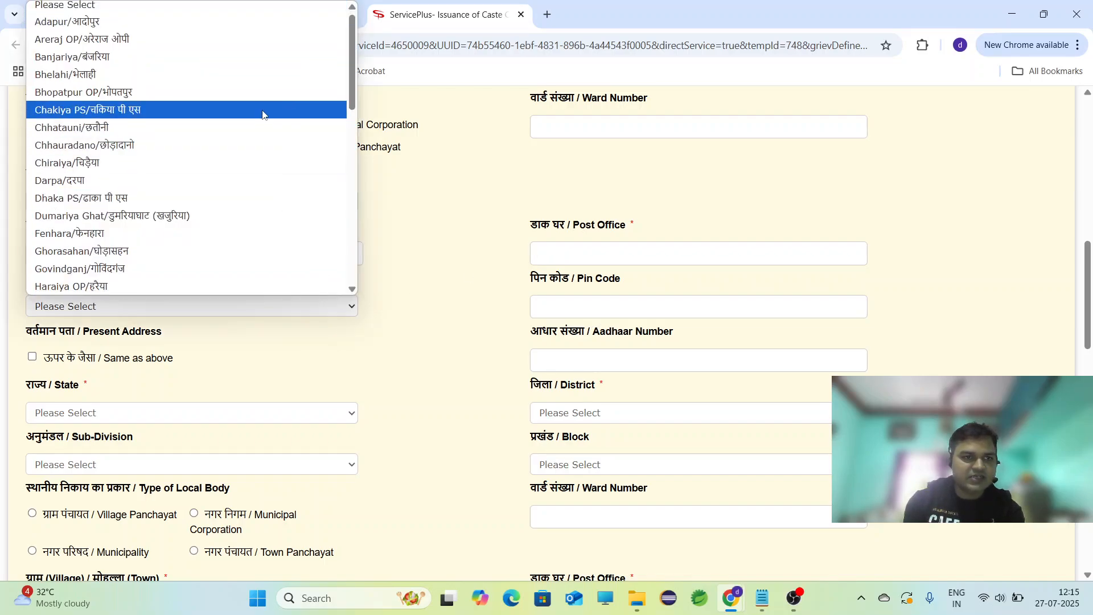
{"action": "left_click", "coordinate": [280, 146]}
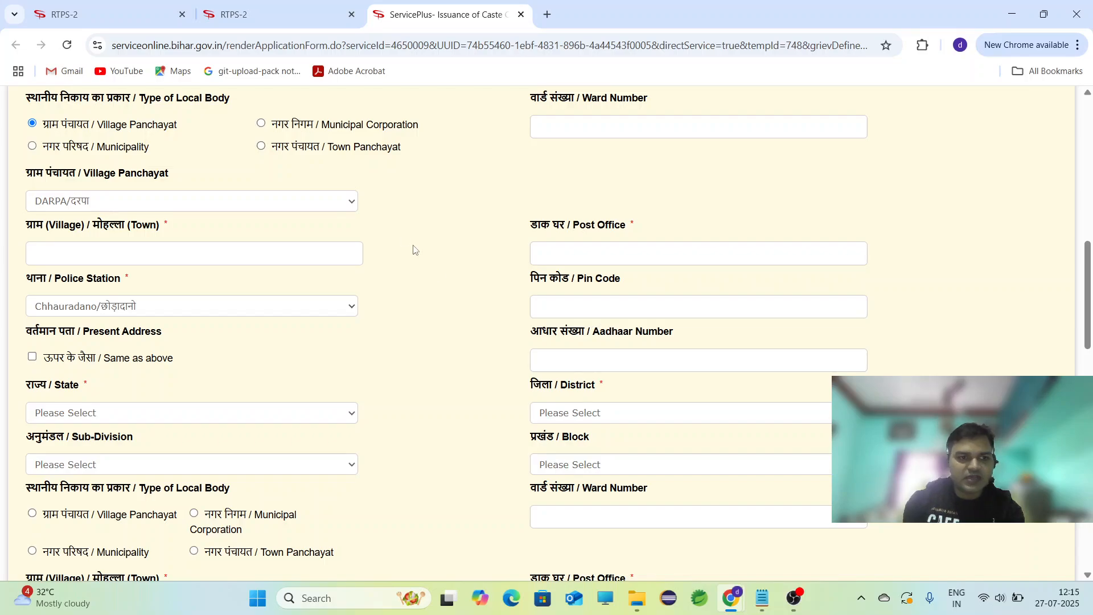
{"action": "left_click", "coordinate": [570, 309]}
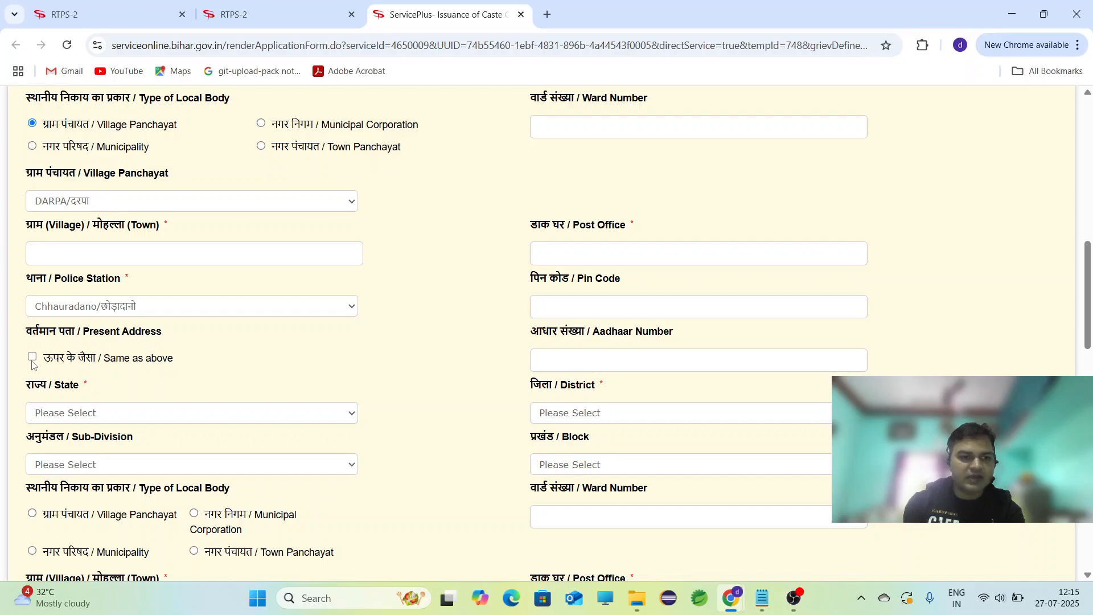
Tick 'Same as above' under Present Address, then scroll down to the photograph section.
{"action": "left_click", "coordinate": [33, 358]}
{"action": "left_click", "coordinate": [33, 358]}
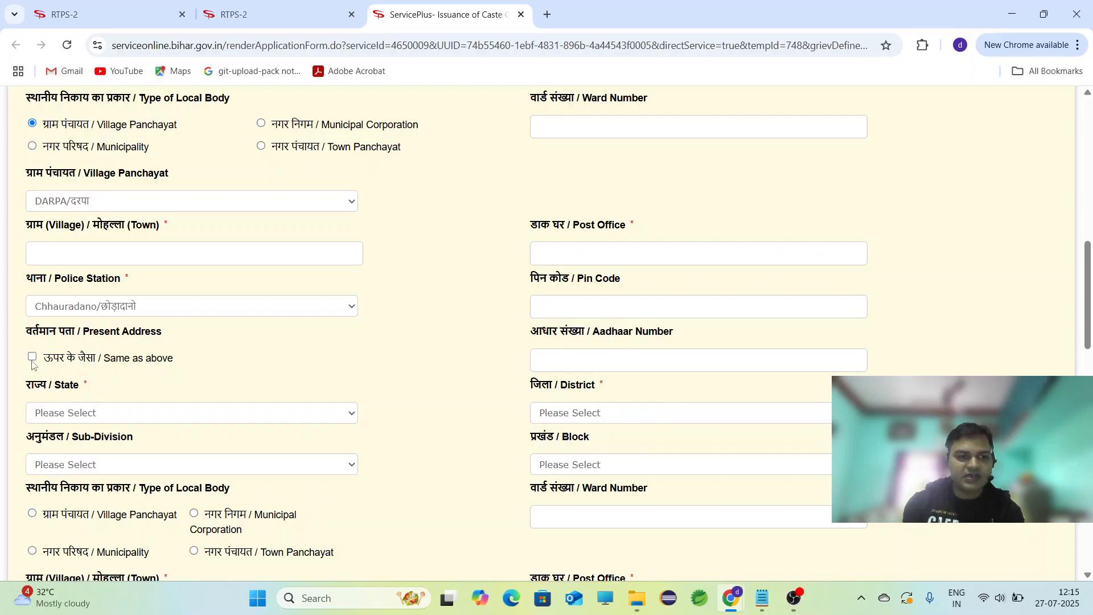
{"action": "left_click", "coordinate": [33, 357]}
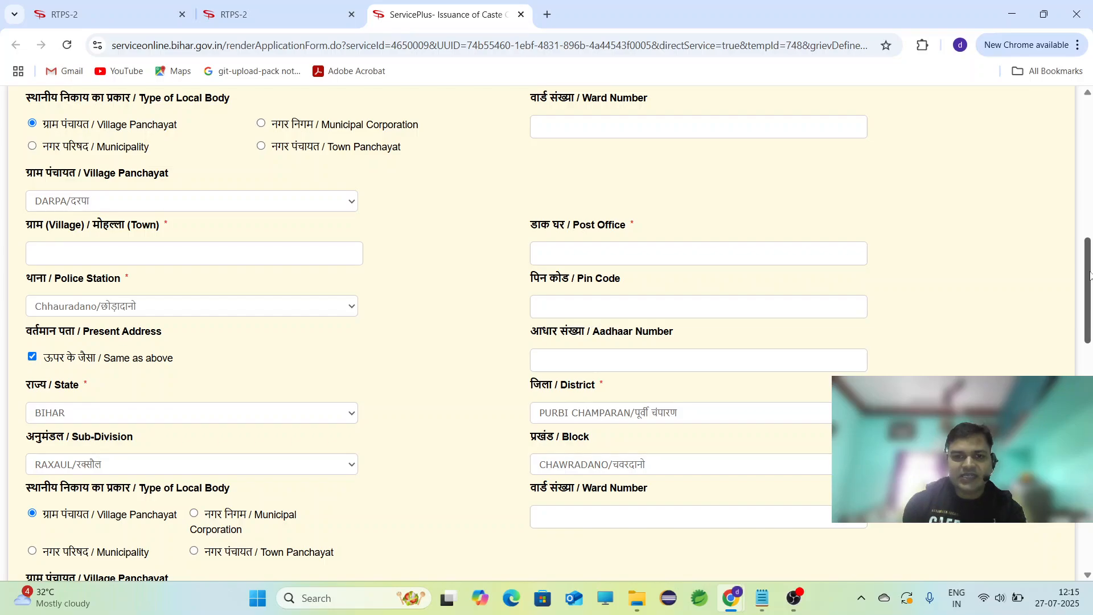
{"action": "left_click_drag", "start_coordinate": [1090, 277], "coordinate": [1090, 310]}
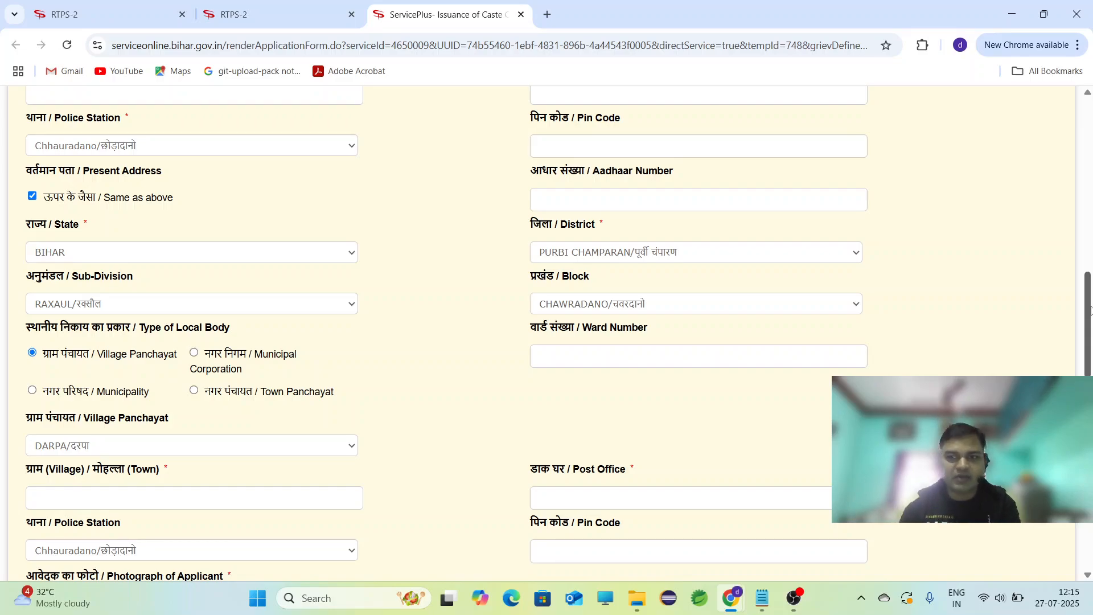
{"action": "left_click_drag", "start_coordinate": [1090, 311], "coordinate": [1050, 371]}
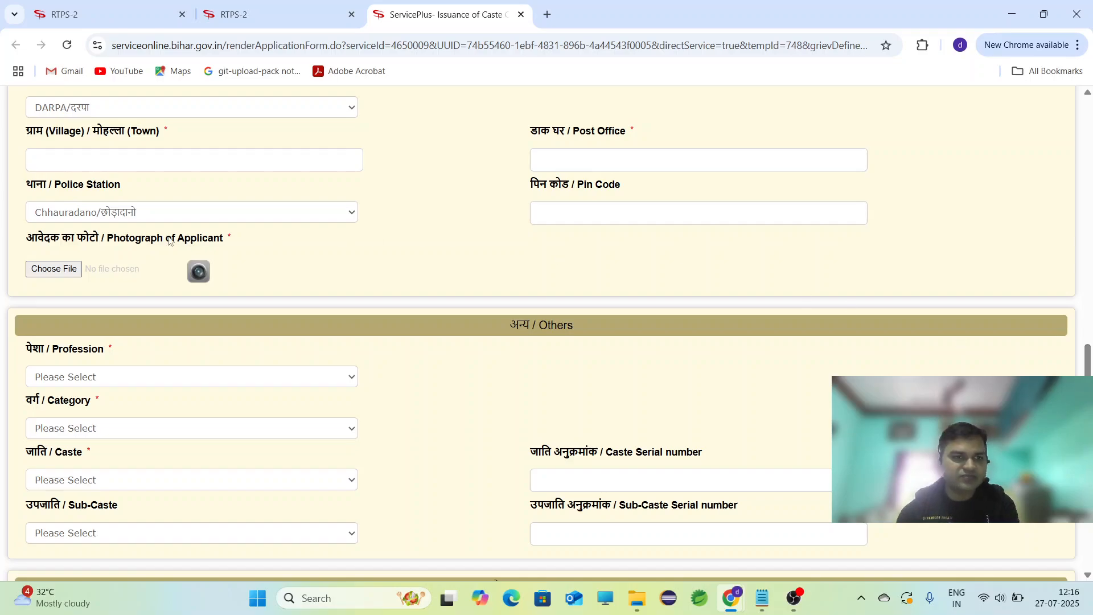
Upload pic.jpg from the Desktop as the Photograph of Applicant.
{"action": "left_click", "coordinate": [67, 270]}
{"action": "left_click", "coordinate": [67, 270]}
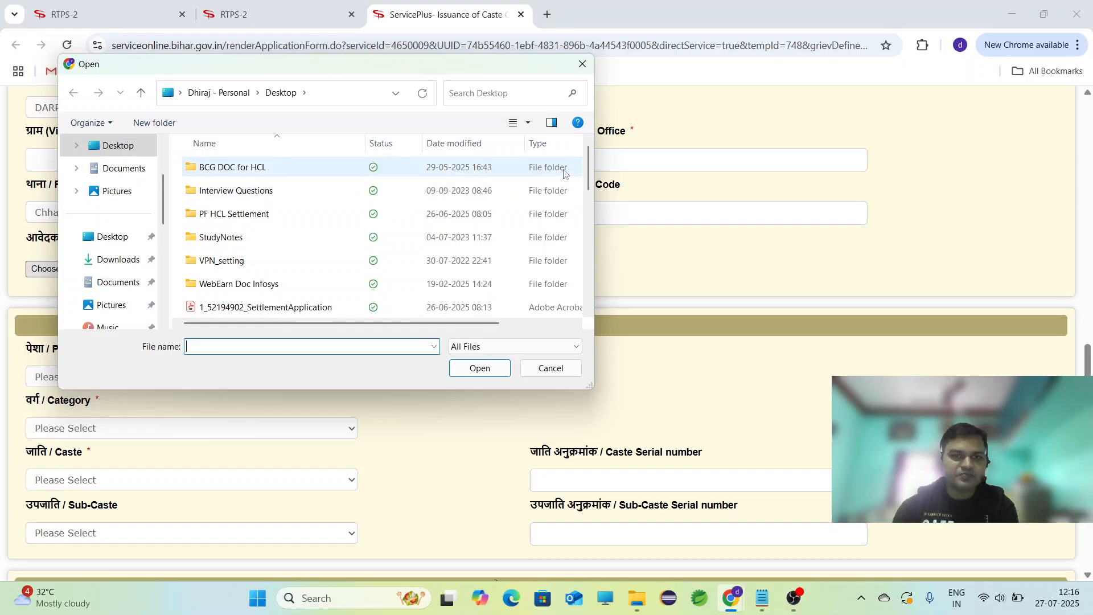
{"action": "left_click_drag", "start_coordinate": [587, 157], "coordinate": [585, 234]}
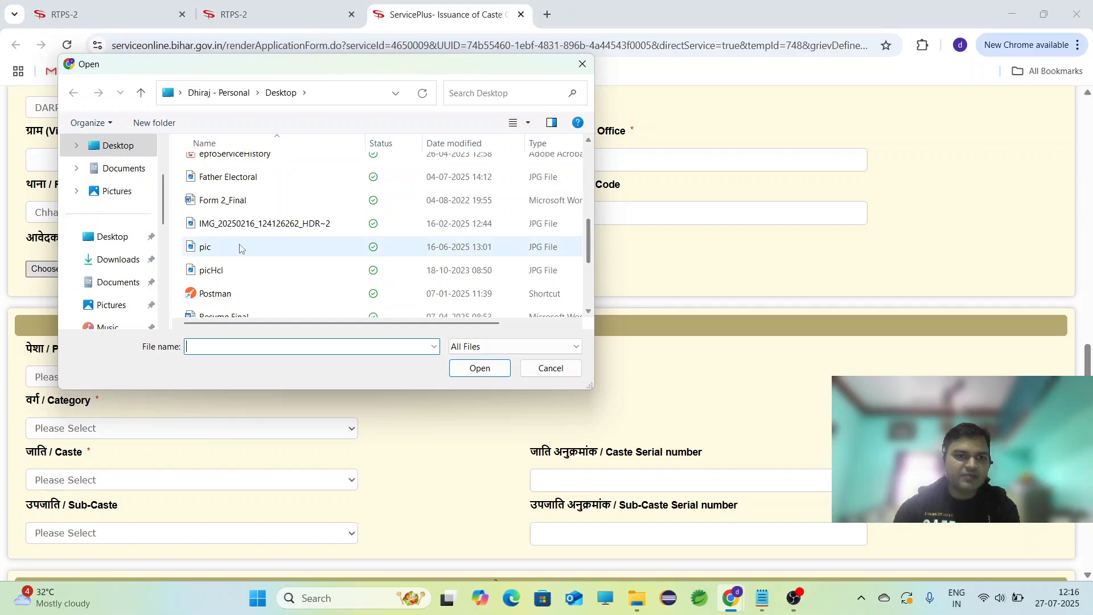
{"action": "left_click", "coordinate": [270, 254]}
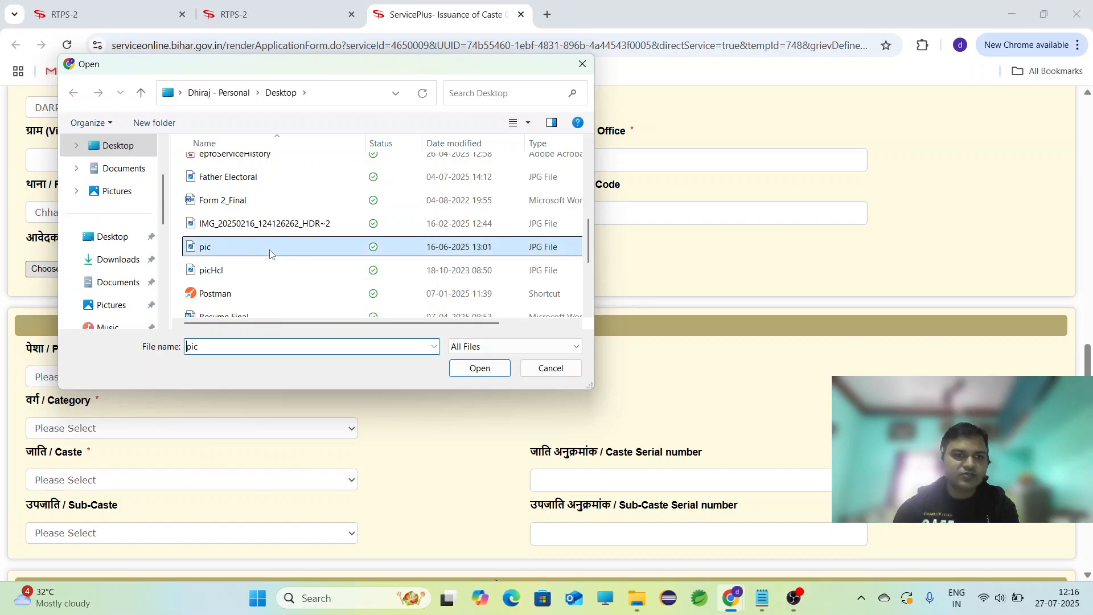
{"action": "left_click", "coordinate": [479, 369]}
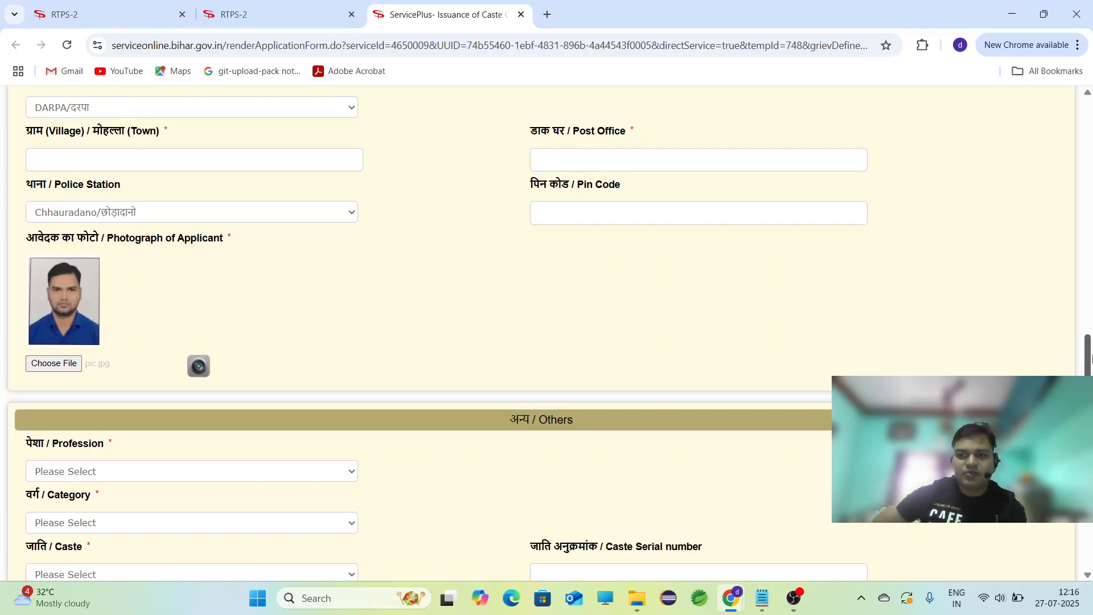
Set the applicant's profession to Student.
{"action": "scroll", "coordinate": [1090, 358], "scroll_direction": "down", "scroll_amount": 5}
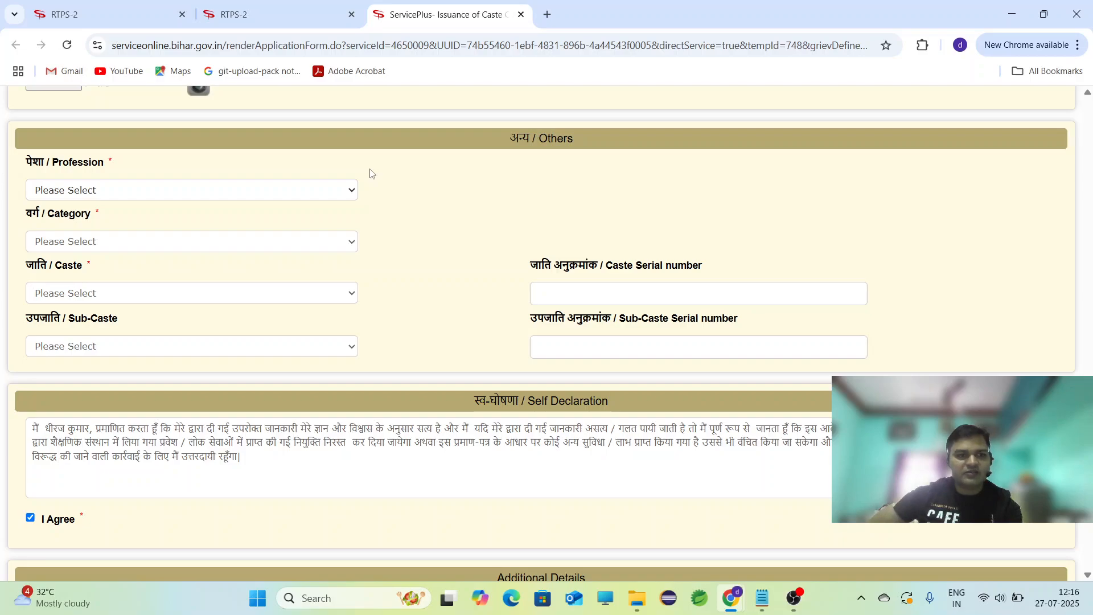
{"action": "left_click", "coordinate": [349, 193]}
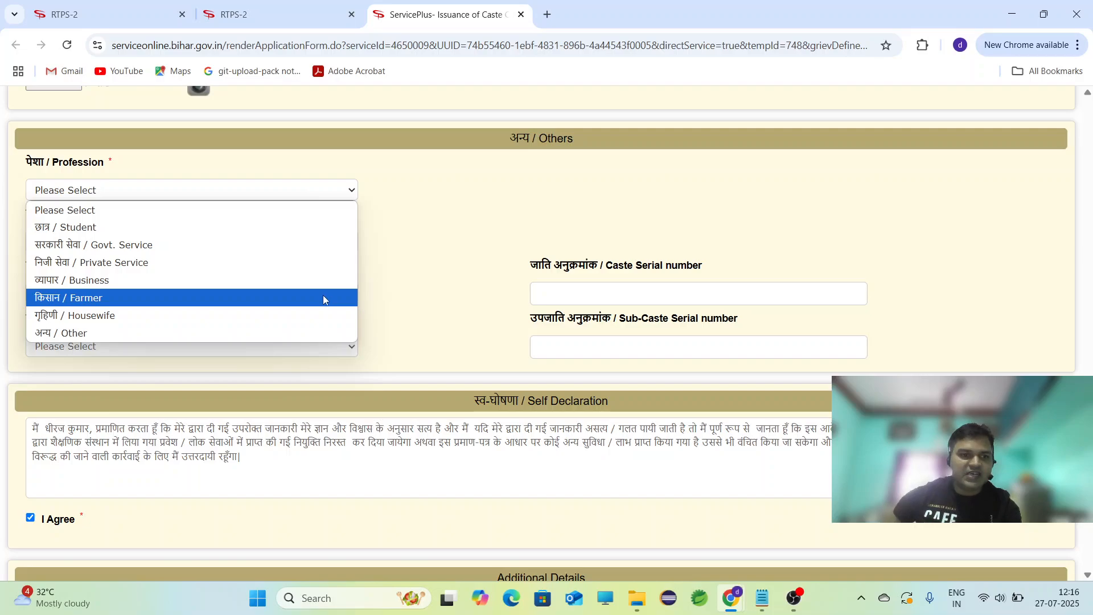
{"action": "left_click", "coordinate": [330, 333]}
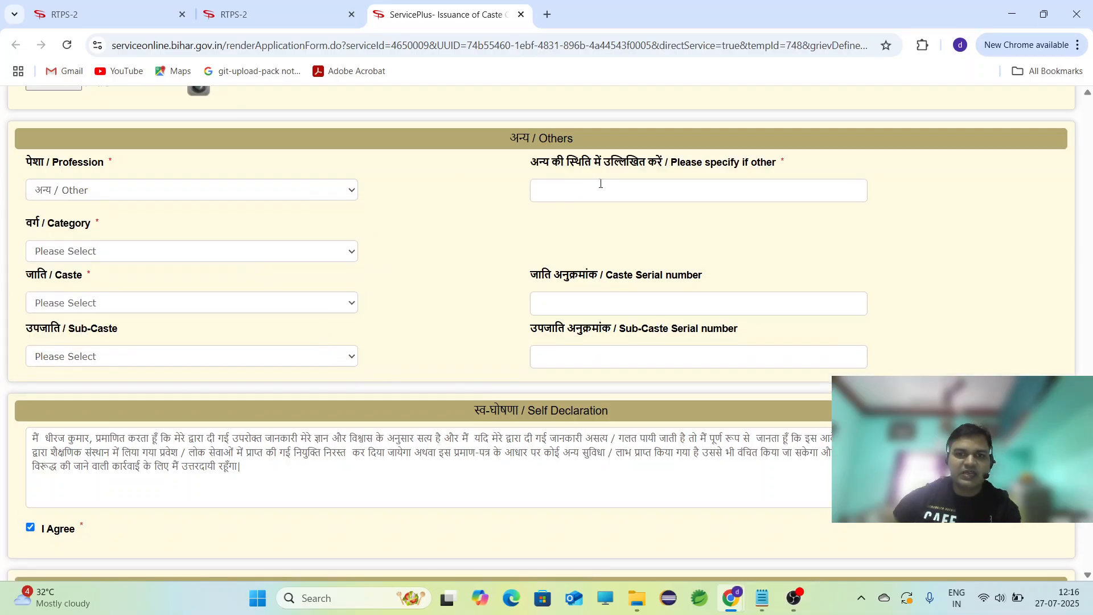
{"action": "left_click", "coordinate": [337, 191]}
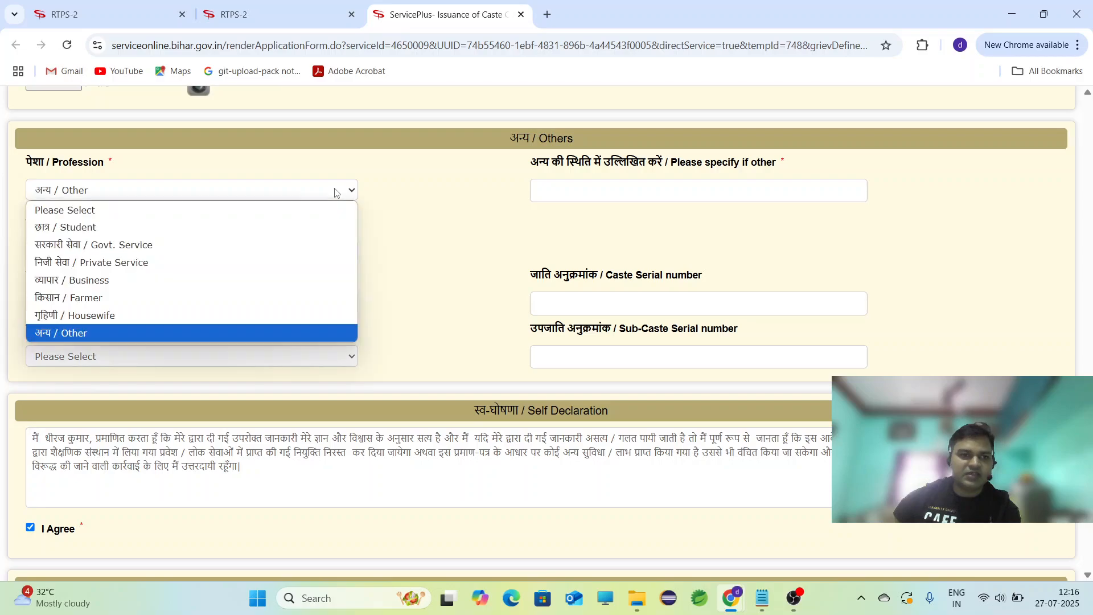
{"action": "left_click", "coordinate": [316, 234]}
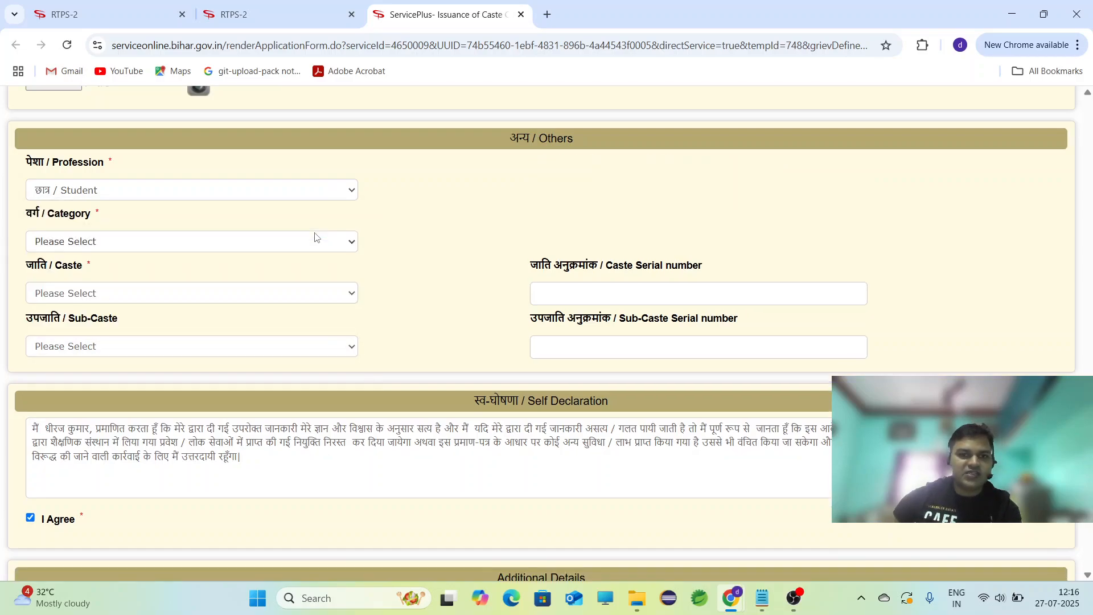
Compare caste lists under different categories, leaving the category as पिछड़ा वर्ग (अनुसूची-2).
{"action": "left_click", "coordinate": [344, 251]}
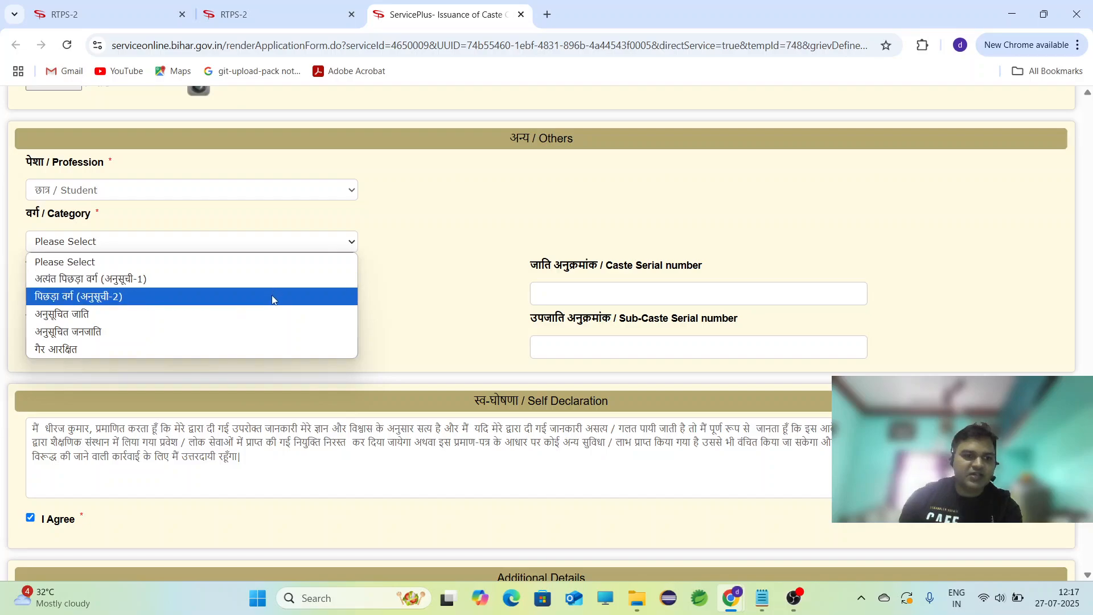
{"action": "left_click", "coordinate": [273, 296]}
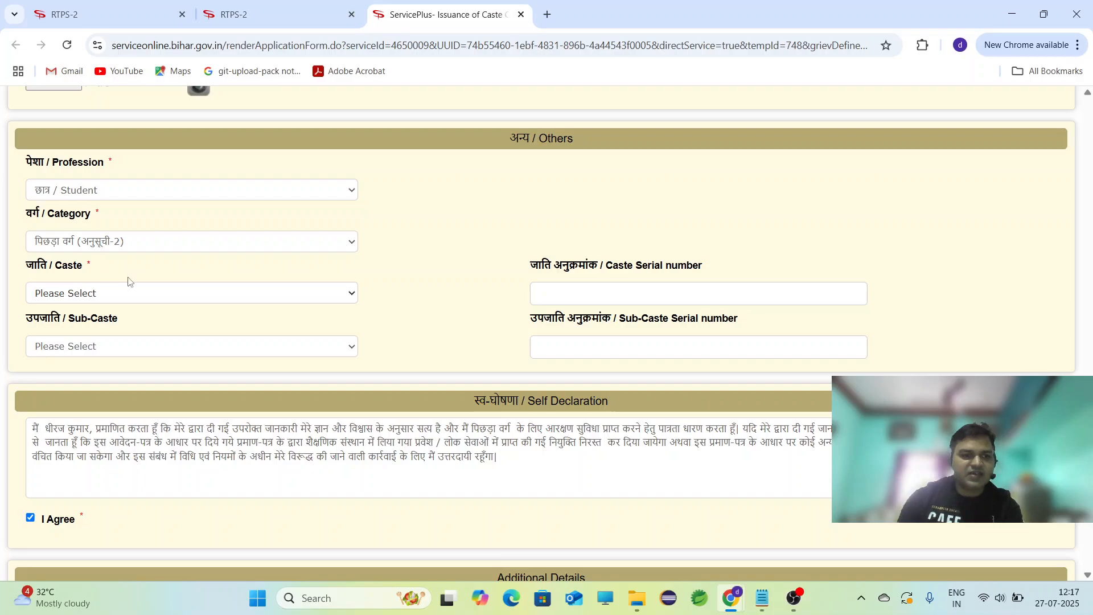
{"action": "left_click", "coordinate": [200, 297]}
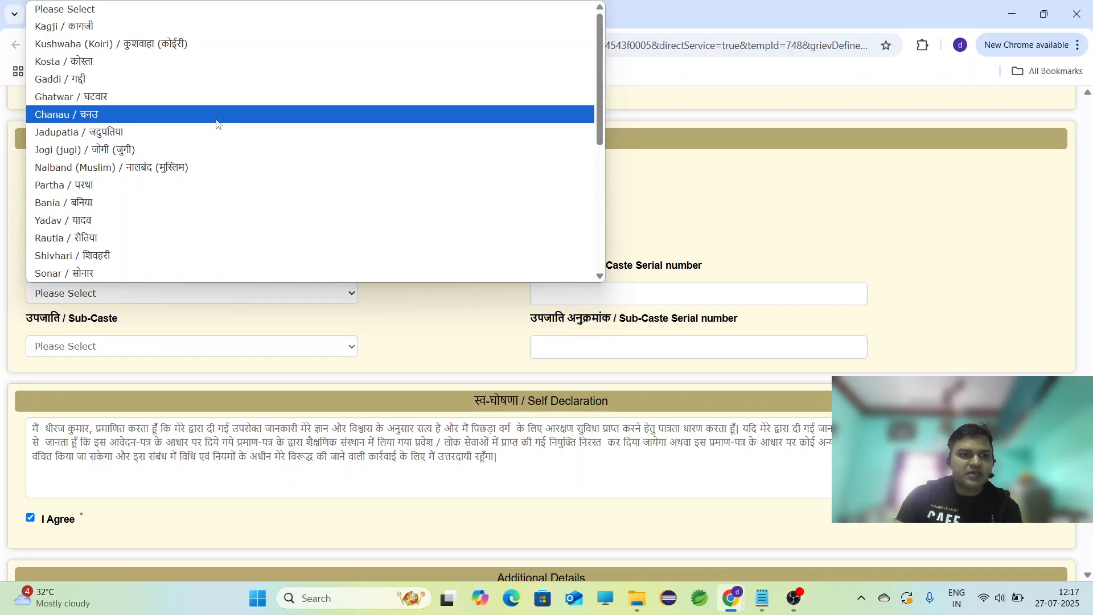
{"action": "left_click", "coordinate": [409, 298]}
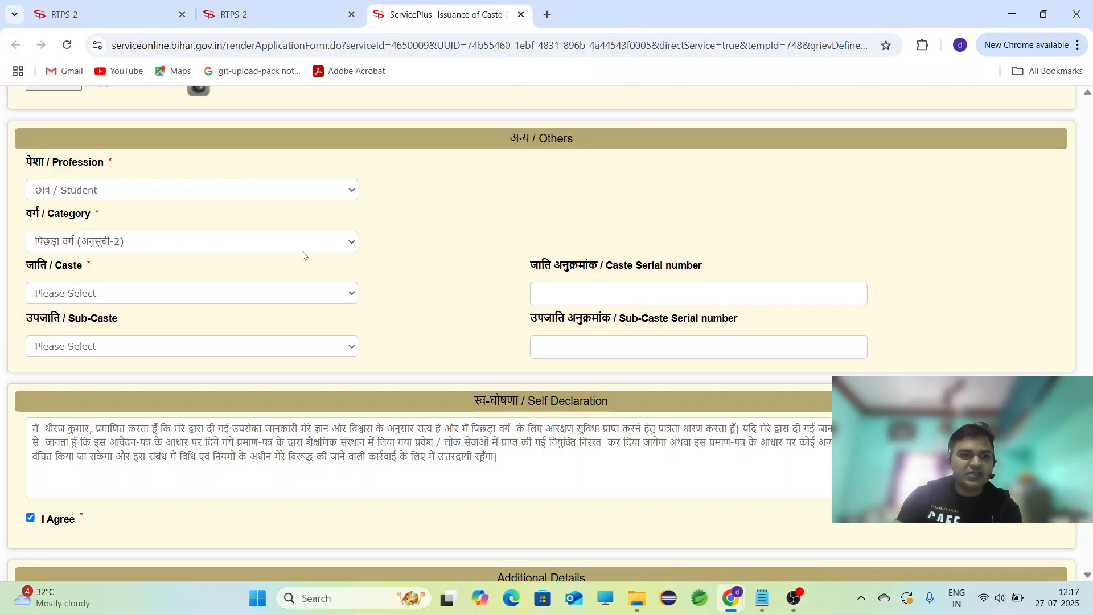
{"action": "left_click", "coordinate": [316, 245]}
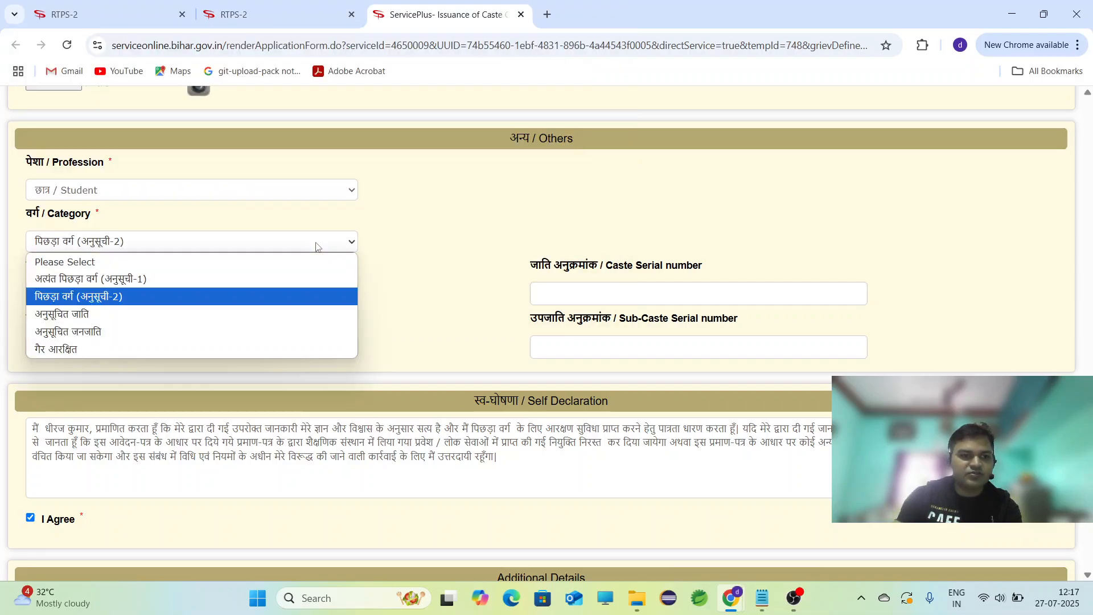
{"action": "left_click", "coordinate": [299, 330]}
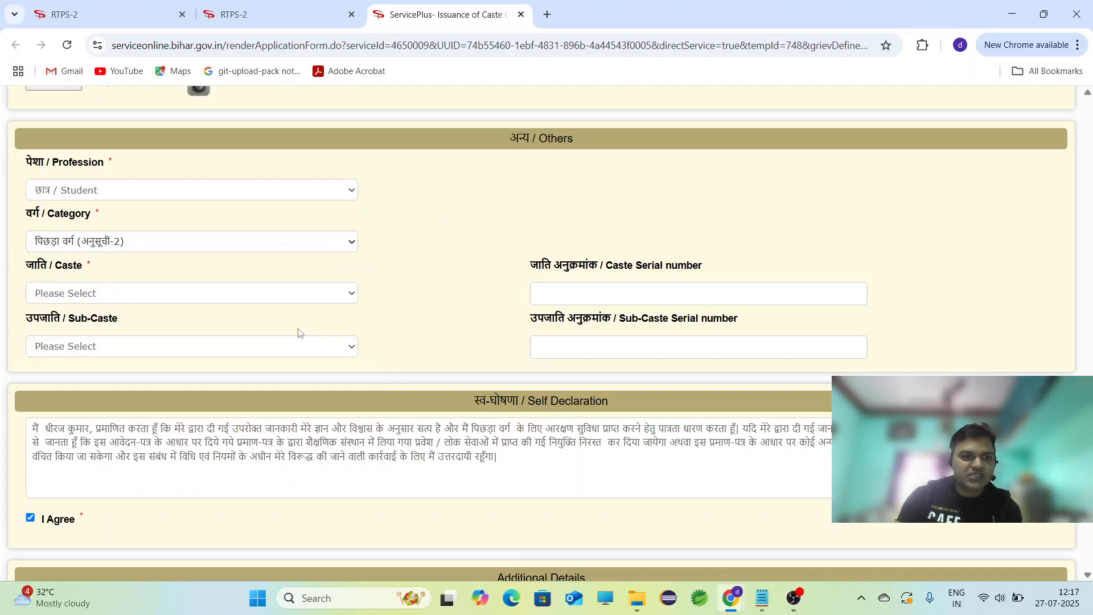
{"action": "left_click", "coordinate": [346, 295]}
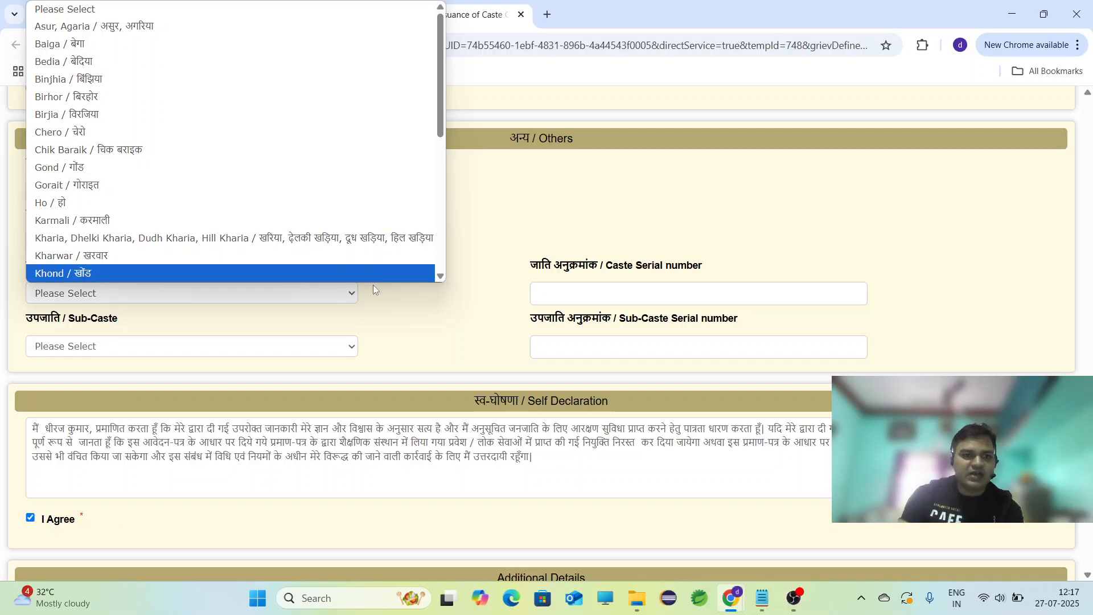
{"action": "left_click", "coordinate": [422, 305]}
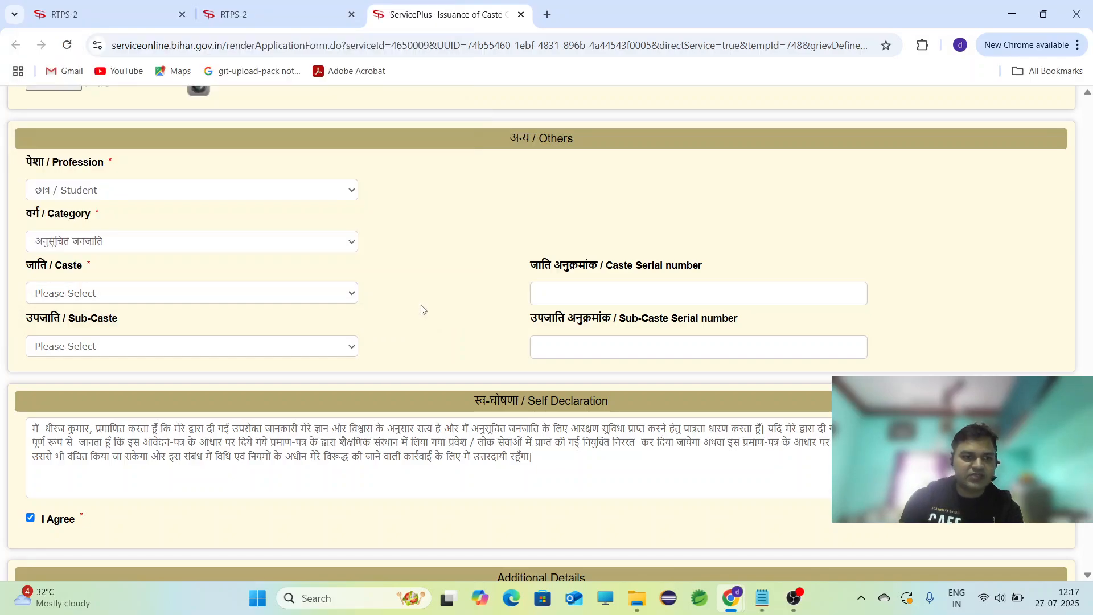
{"action": "left_click", "coordinate": [348, 244]}
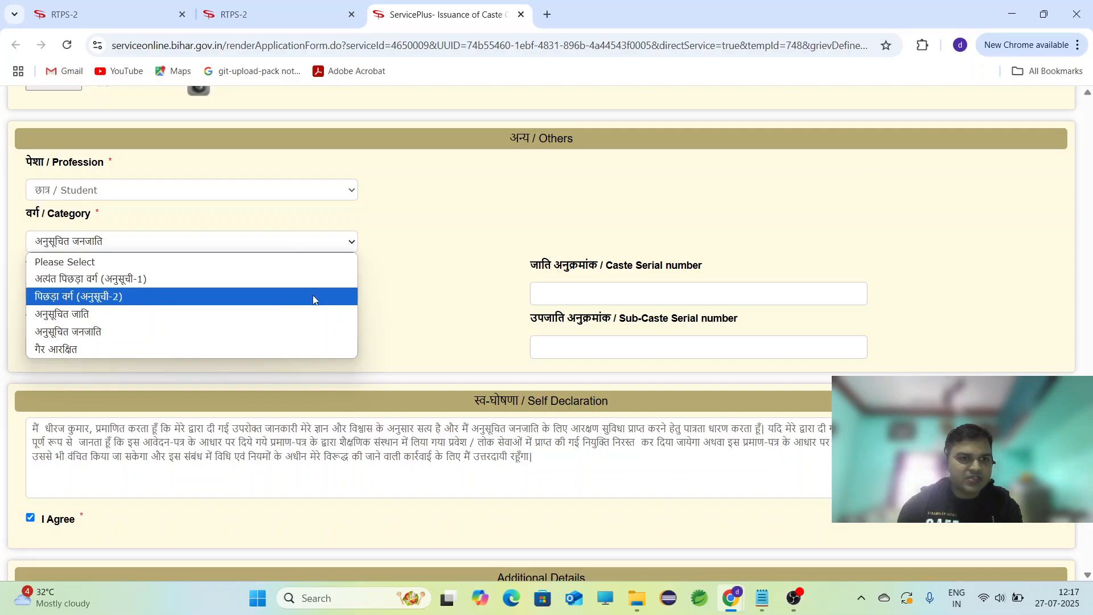
{"action": "key", "text": "Escape"}
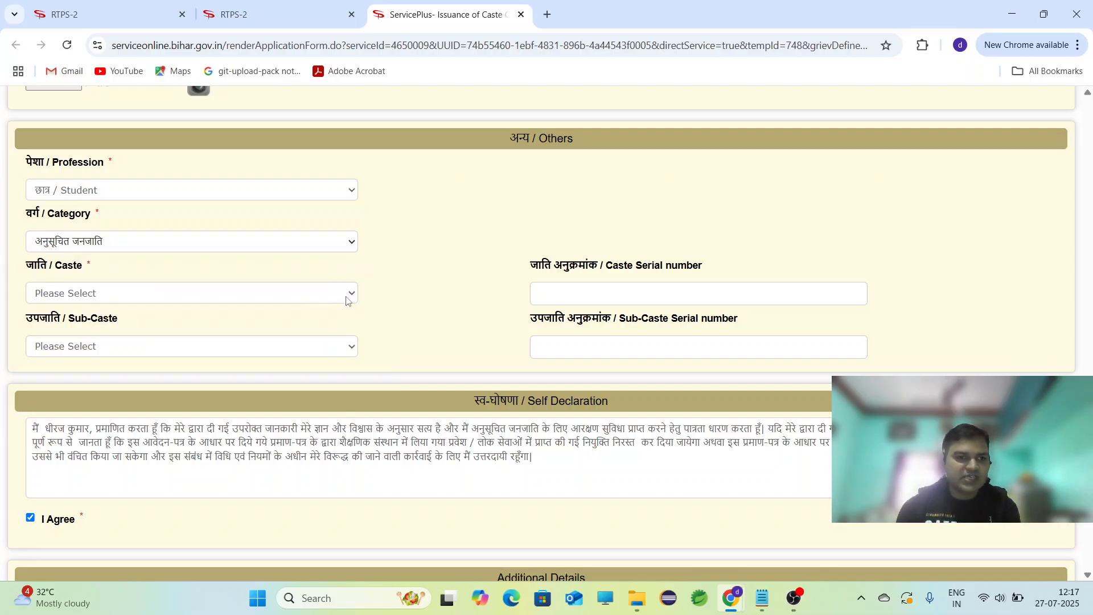
Pick Bania / बनिया as caste and Roniar / रोनियार as sub-caste.
{"action": "left_click", "coordinate": [346, 300]}
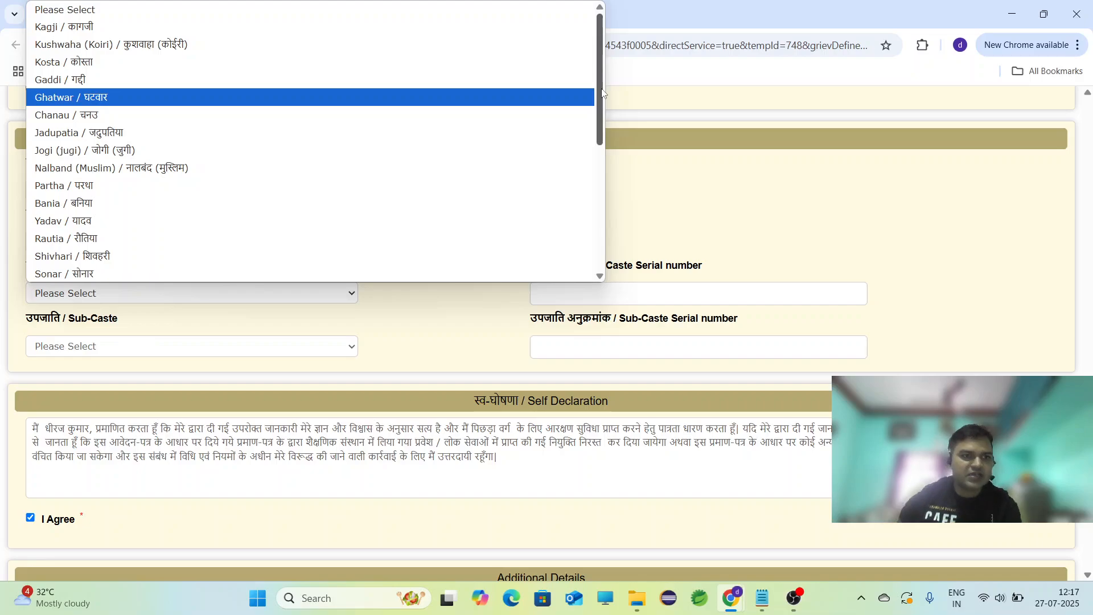
{"action": "left_click_drag", "start_coordinate": [602, 93], "coordinate": [602, 127]}
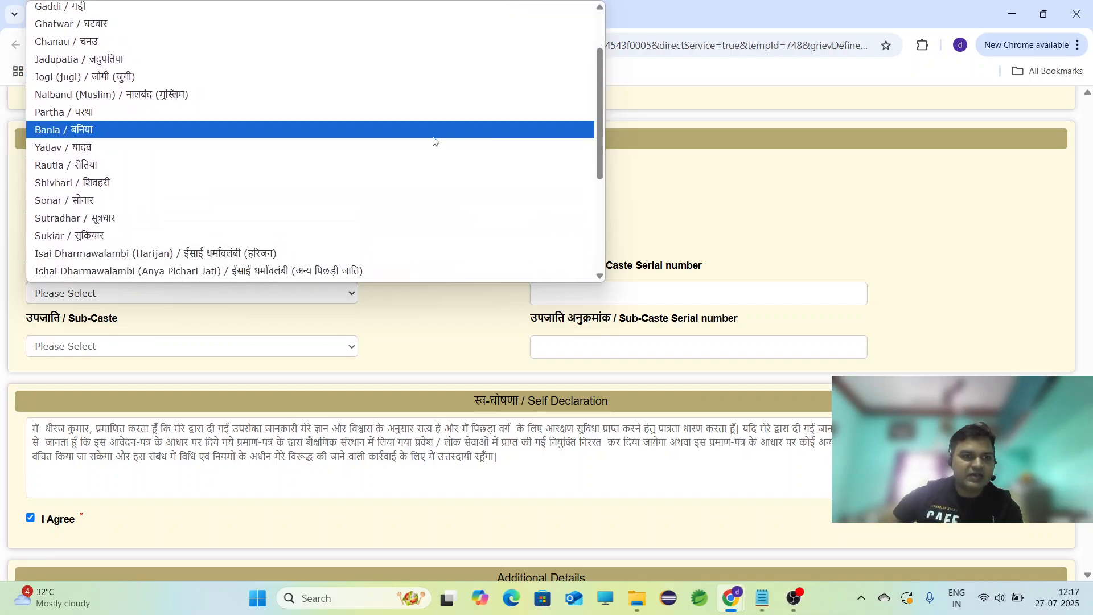
{"action": "left_click", "coordinate": [401, 135]}
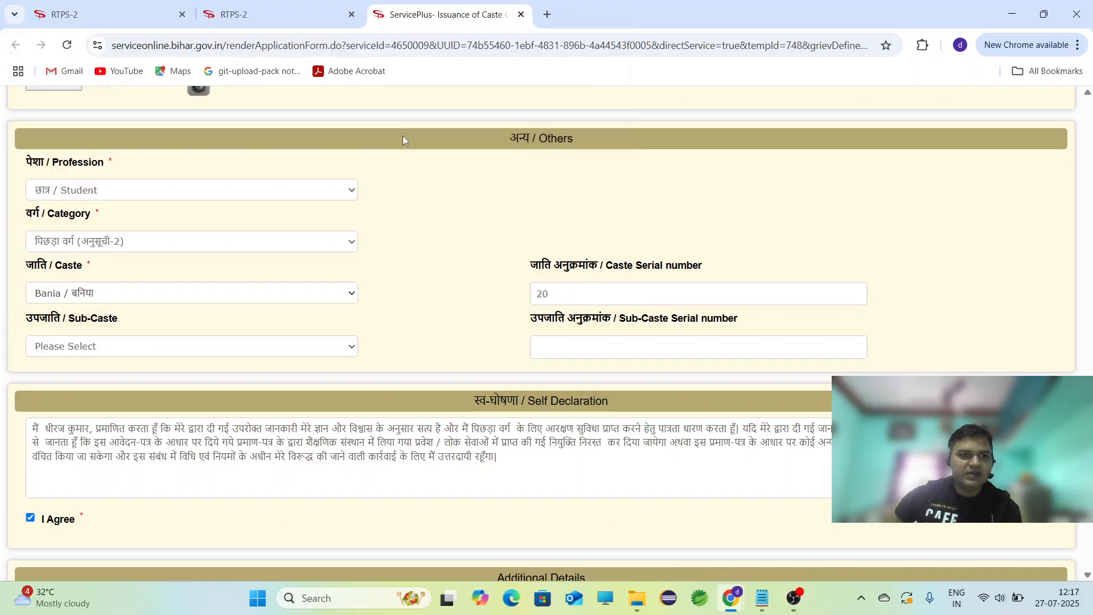
{"action": "left_click", "coordinate": [351, 350]}
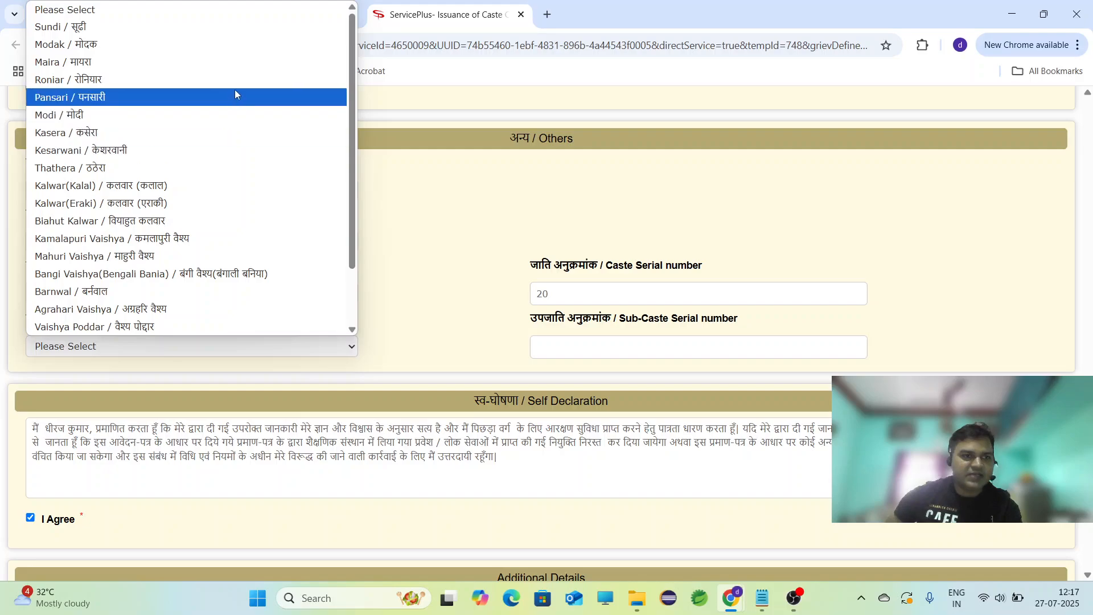
{"action": "left_click", "coordinate": [238, 86]}
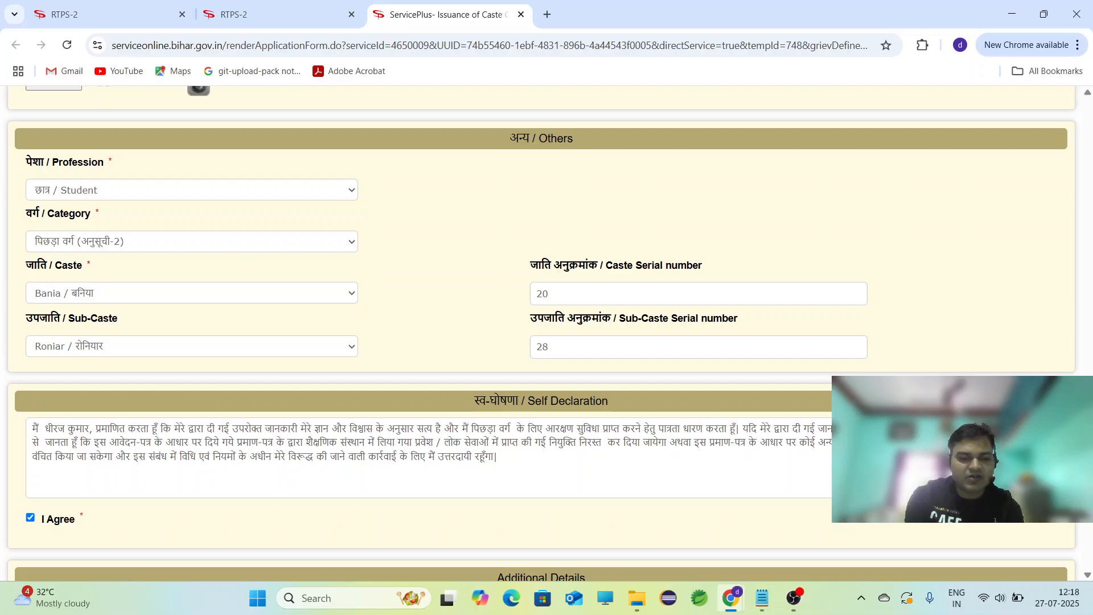
Scroll to the bottom of the caste certificate form and accept the name and mobile check notice.
{"action": "scroll", "coordinate": [359, 302], "scroll_direction": "down", "scroll_amount": 6}
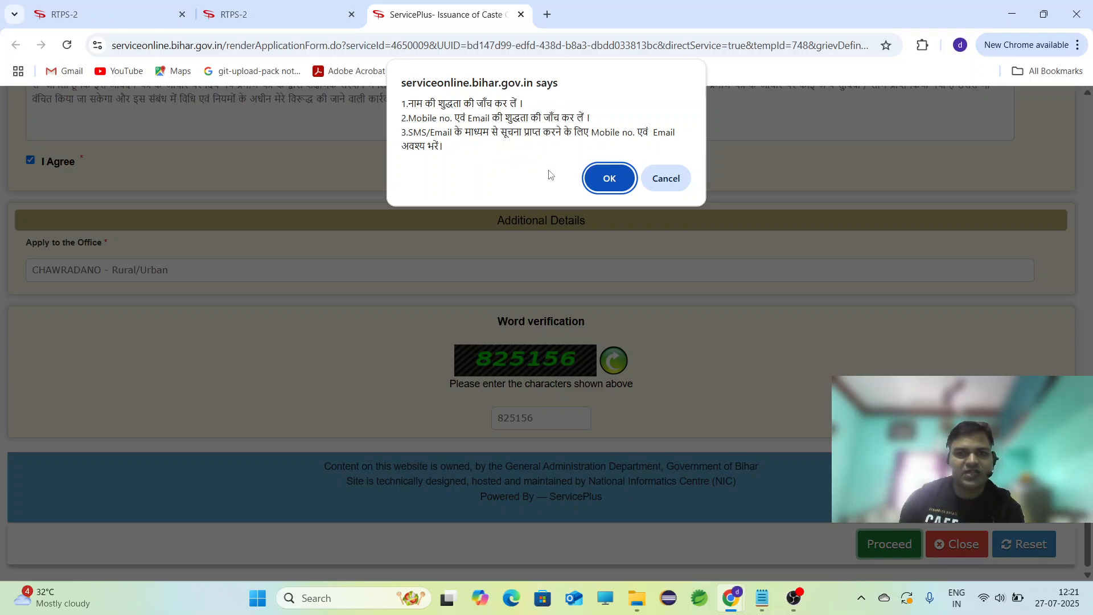
{"action": "left_click", "coordinate": [595, 184]}
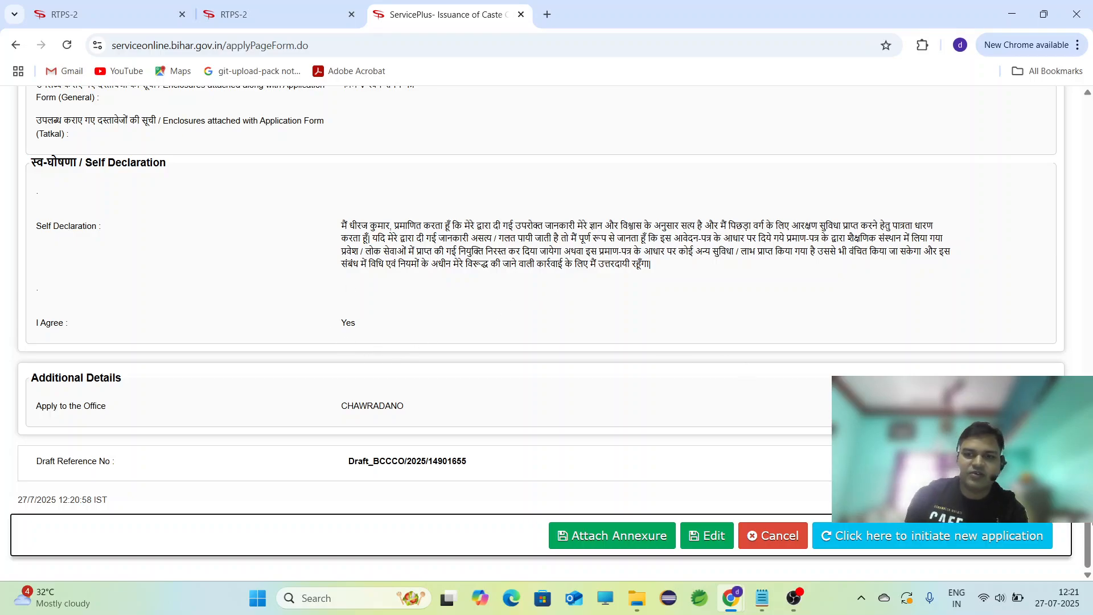
Look over the draft preview, then go to Attach Annexure to start adding documents.
{"action": "left_click_drag", "start_coordinate": [1088, 545], "coordinate": [1079, 521]}
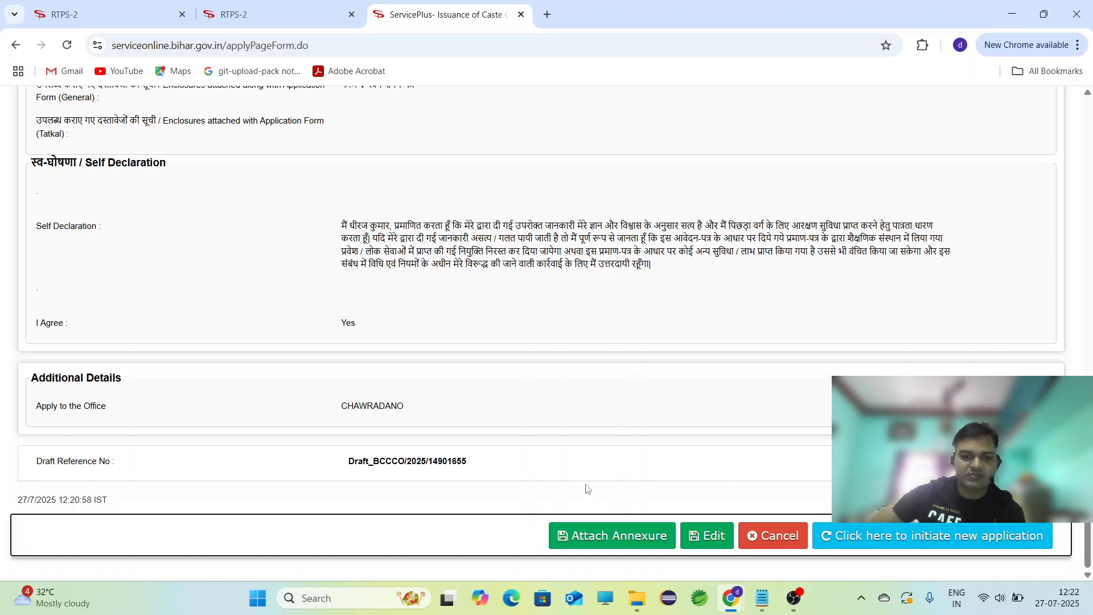
{"action": "left_click", "coordinate": [620, 540]}
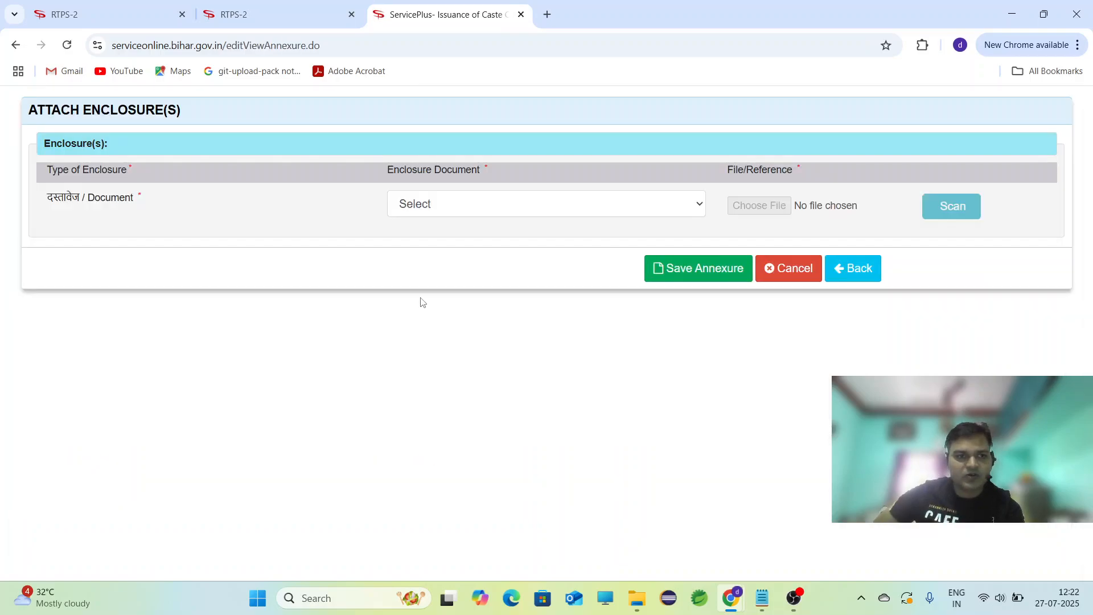
Set the enclosure type to आधार कार्ड and attach Aadhar.png from Pictures > Screenshots.
{"action": "left_click", "coordinate": [584, 206]}
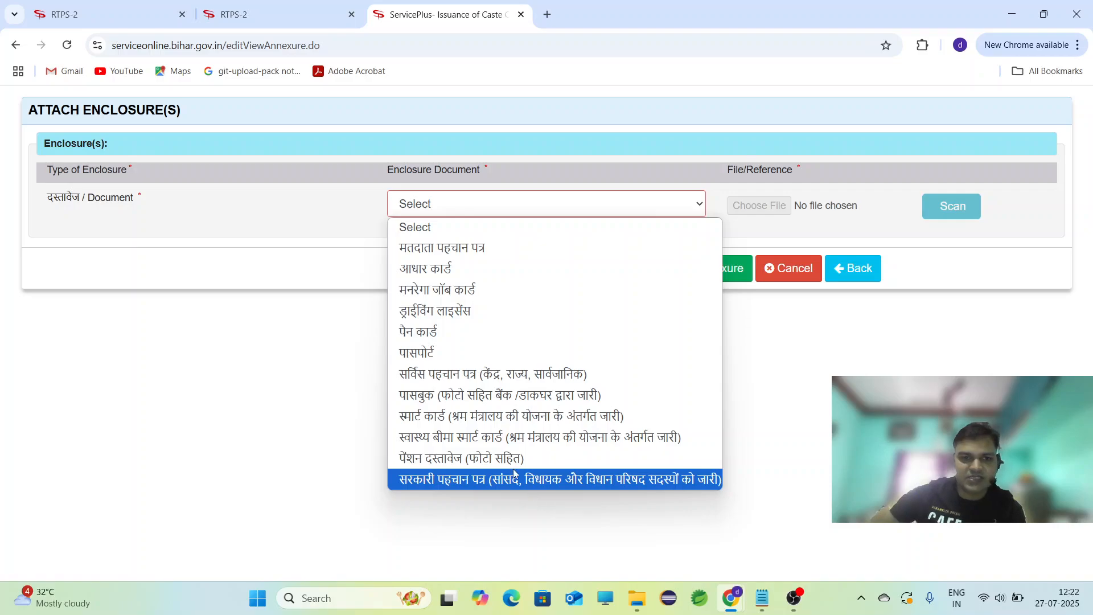
{"action": "left_click", "coordinate": [457, 277]}
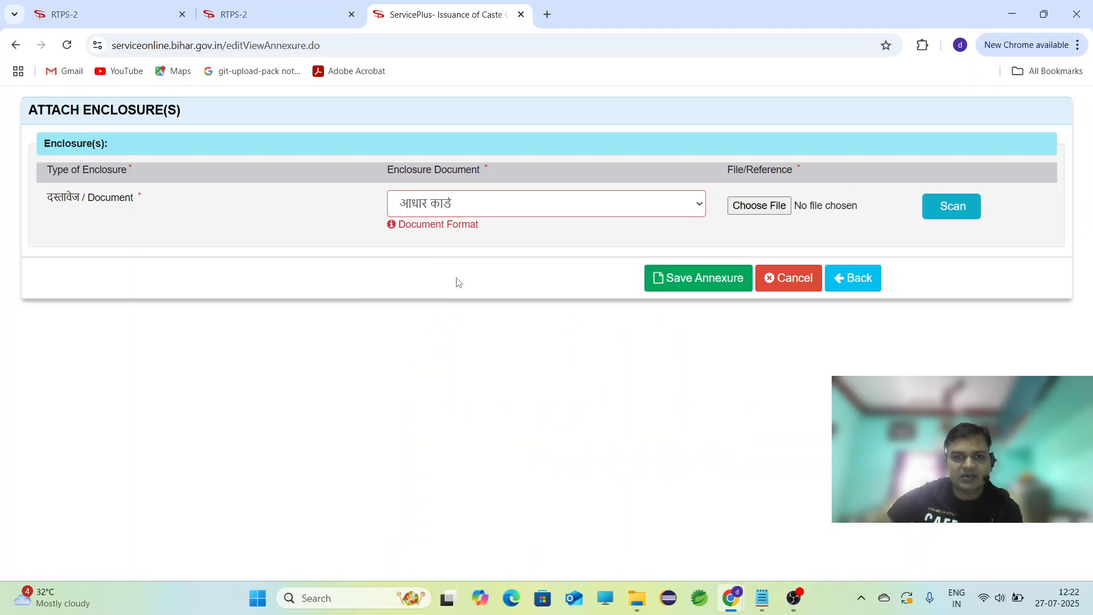
{"action": "left_click", "coordinate": [753, 209]}
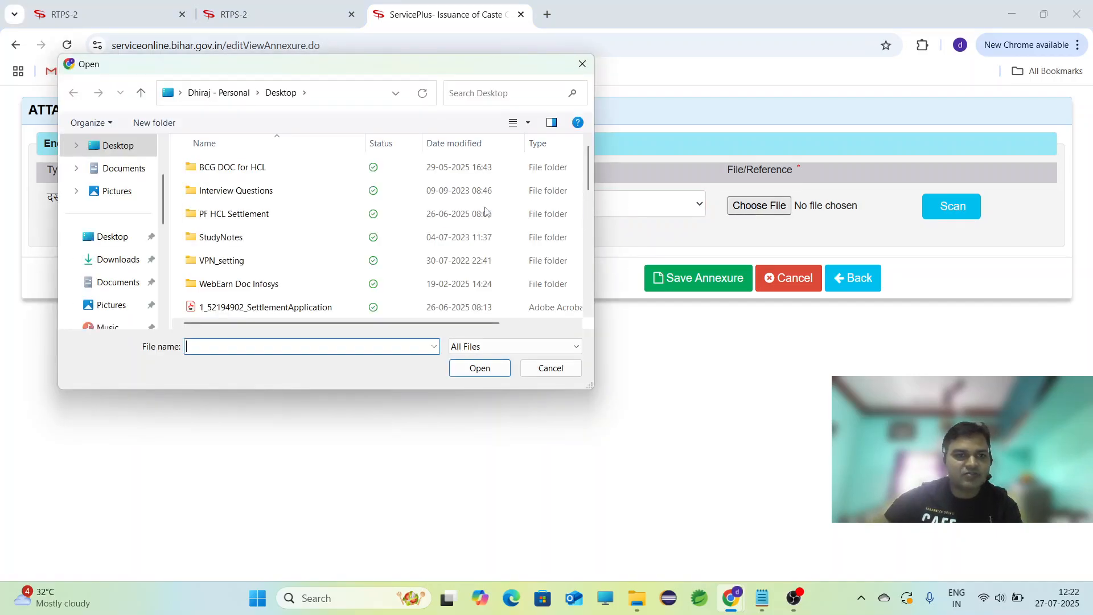
{"action": "left_click", "coordinate": [582, 63]}
{"action": "mouse_move", "coordinate": [436, 229]}
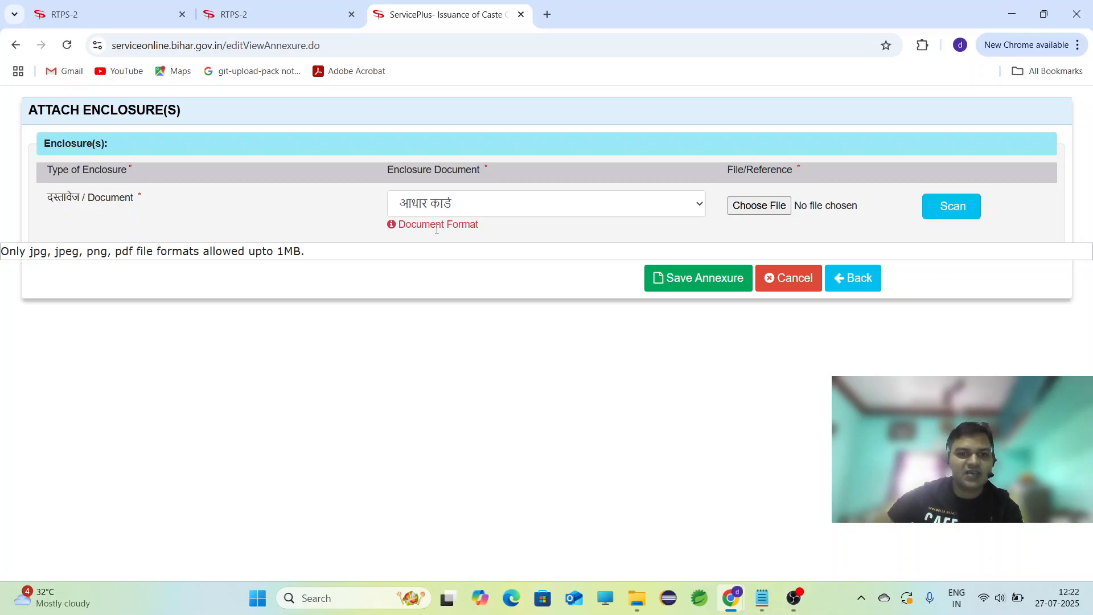
{"action": "left_click", "coordinate": [742, 214]}
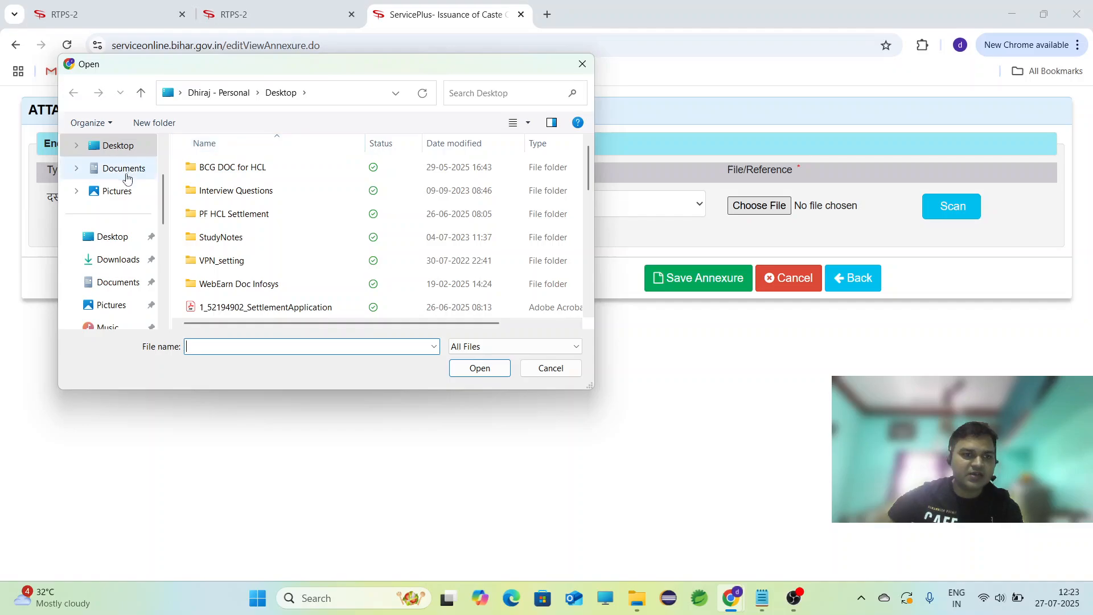
{"action": "left_click", "coordinate": [130, 198]}
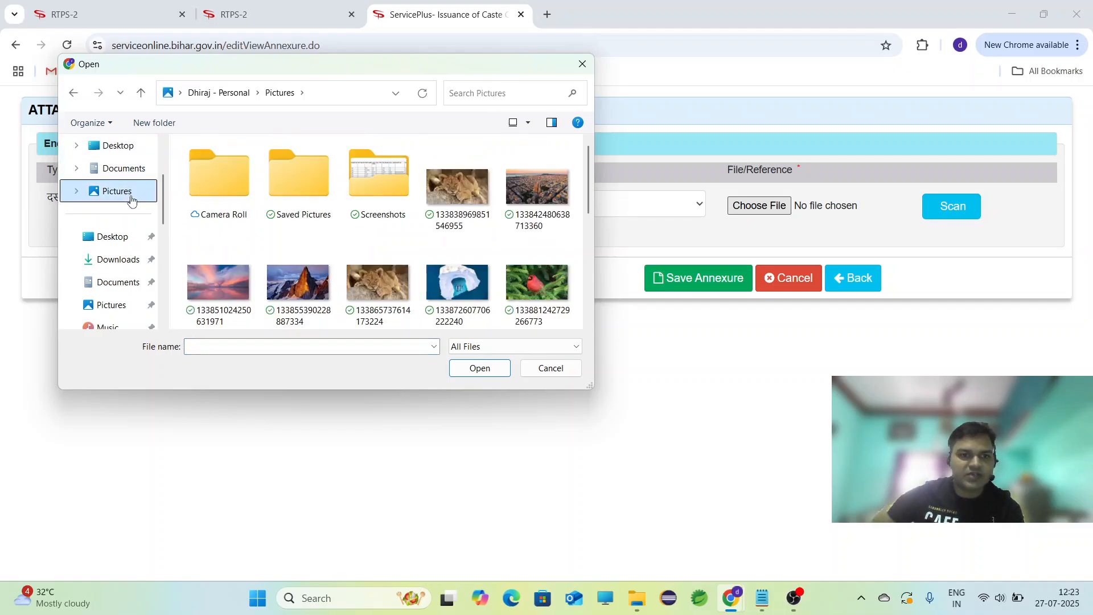
{"action": "double_click", "coordinate": [370, 180]}
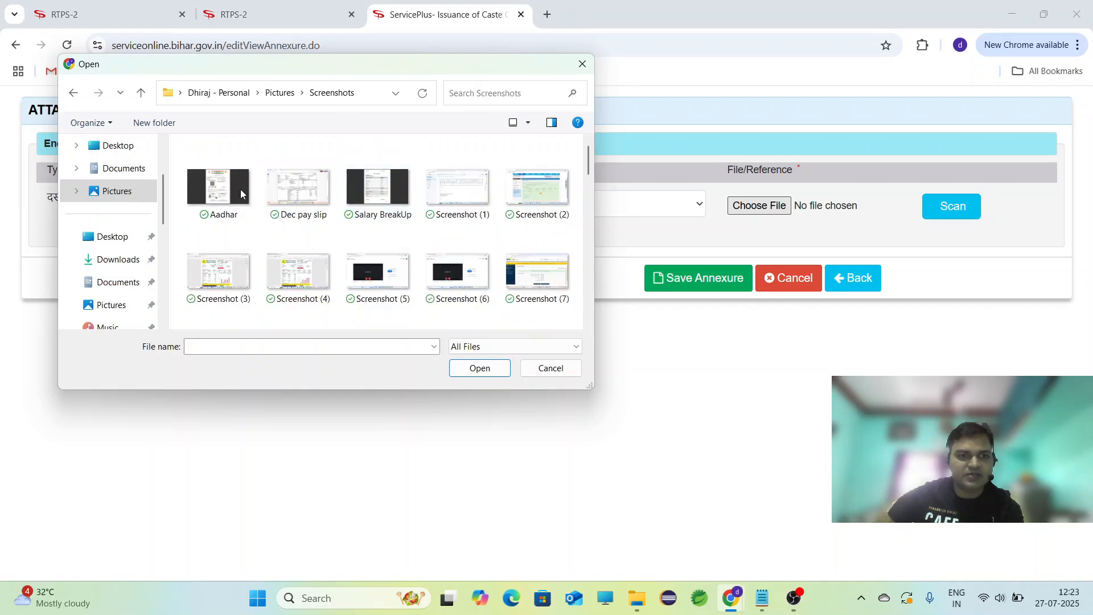
{"action": "left_click", "coordinate": [216, 196]}
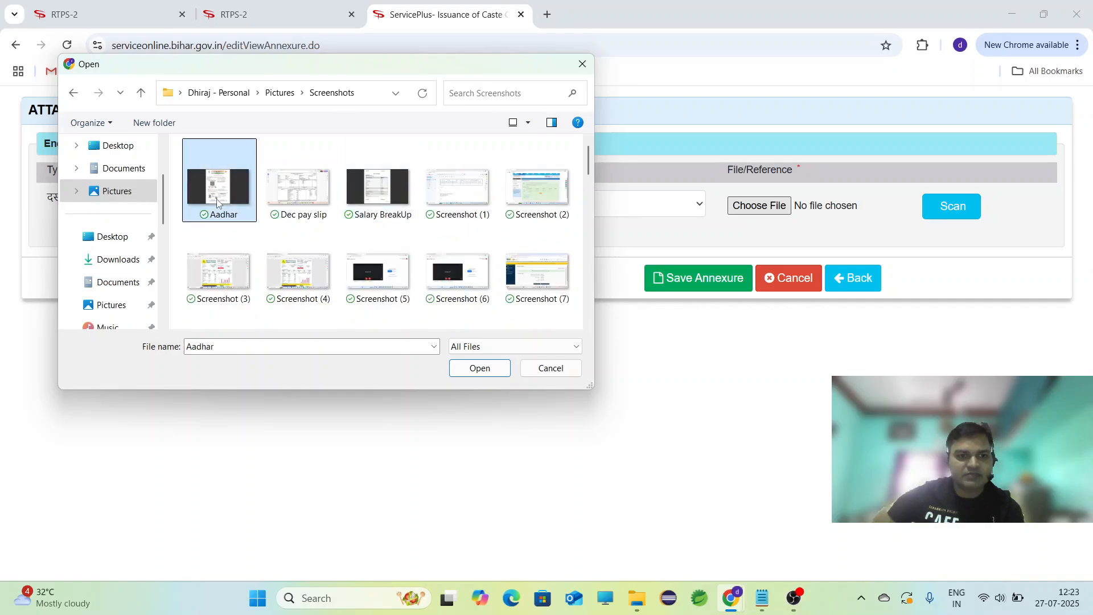
{"action": "left_click", "coordinate": [466, 374]}
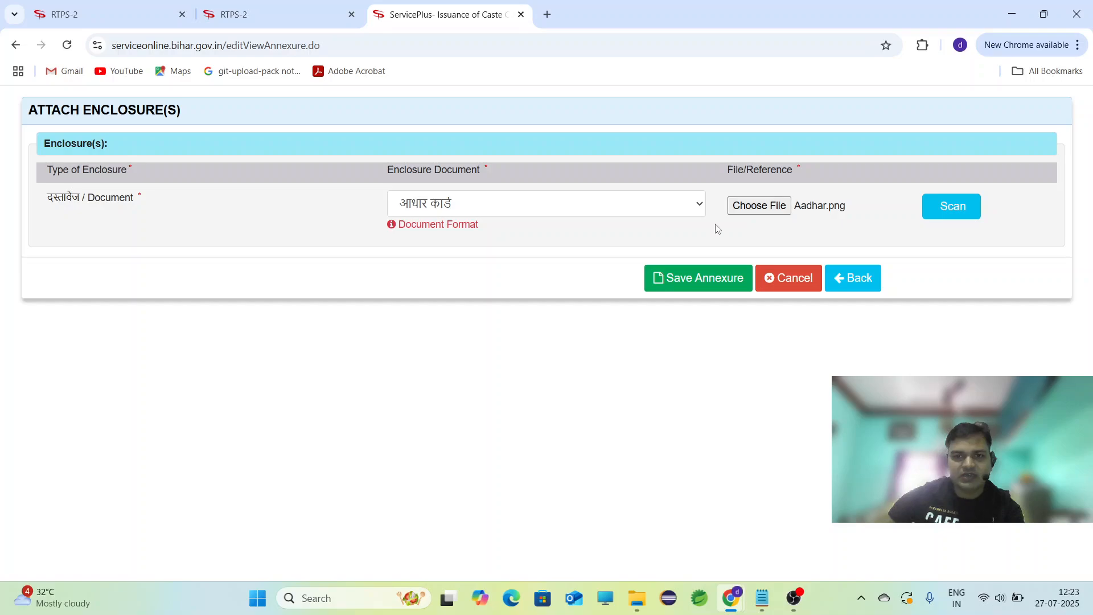
Save the आधार कार्ड annexure to the list and submit the caste certificate application.
{"action": "left_click", "coordinate": [680, 283]}
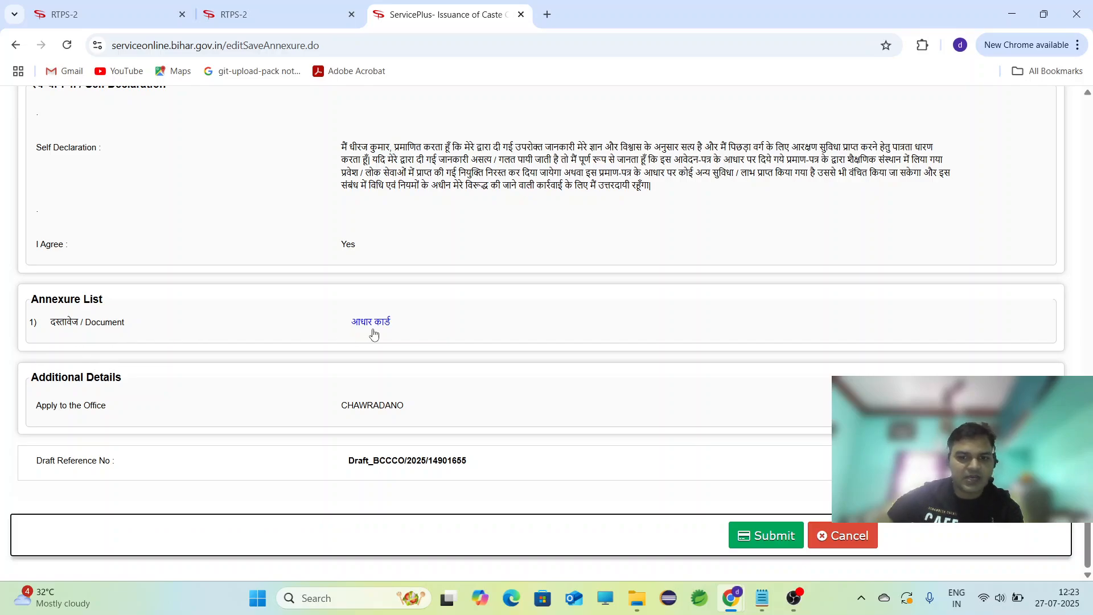
{"action": "left_click", "coordinate": [762, 538]}
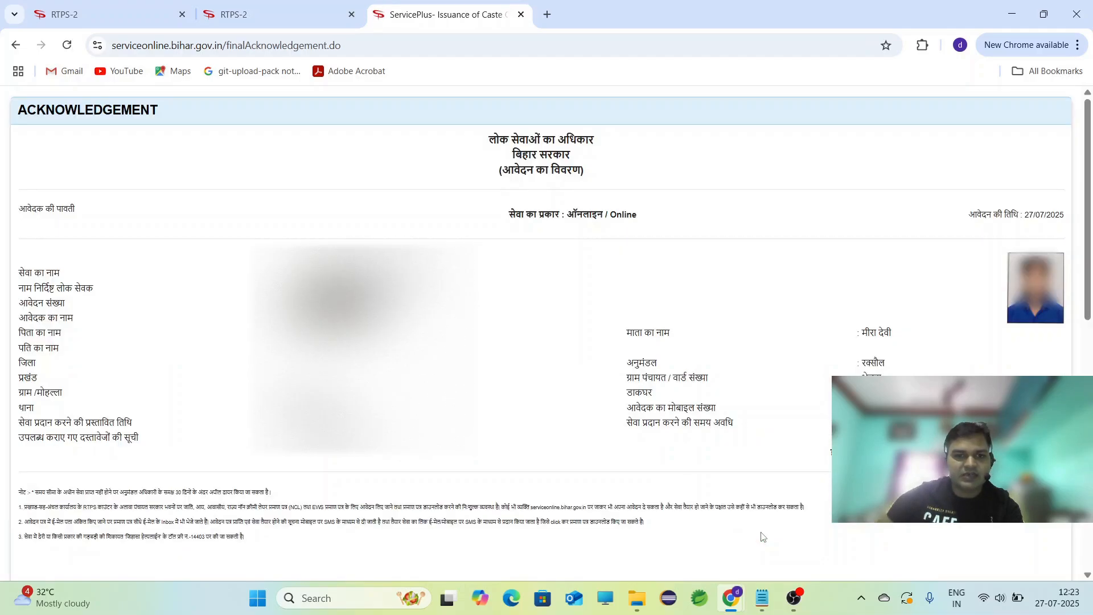
Scroll down the acknowledgement page to the Export to PDF and Close buttons.
{"action": "left_click_drag", "start_coordinate": [1089, 181], "coordinate": [1089, 526]}
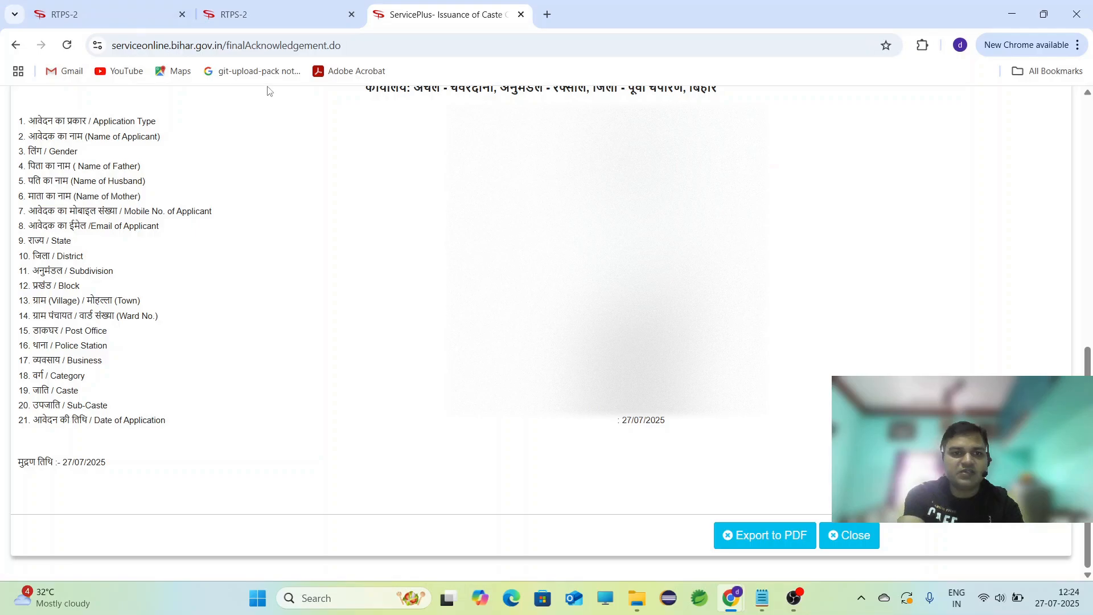
Switch to the RTPS portal home page tab, then bring OBS Studio to the front.
{"action": "left_click", "coordinate": [271, 17]}
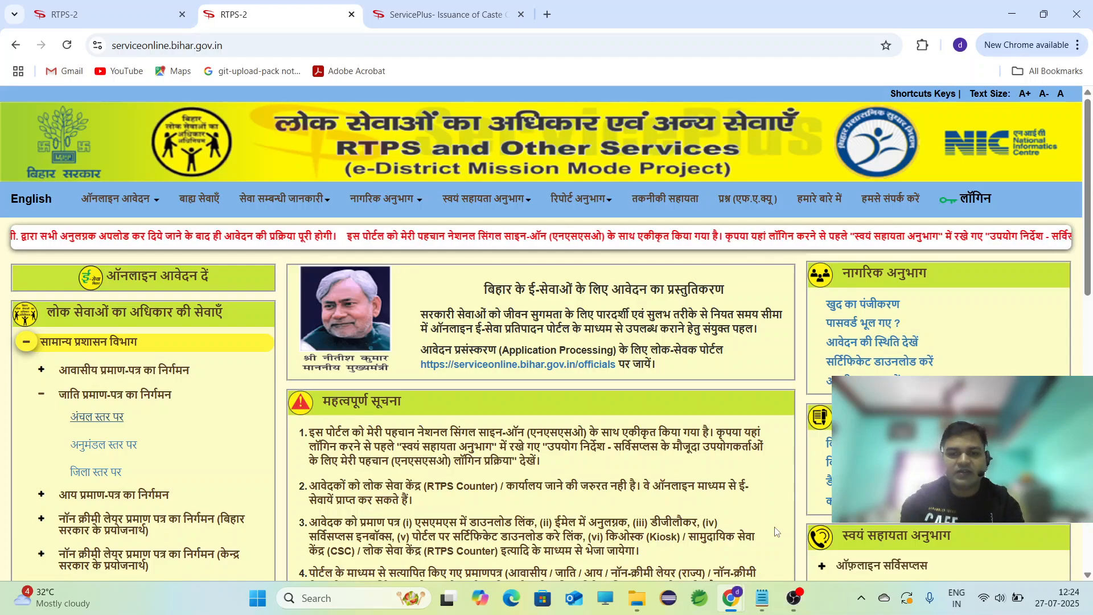
{"action": "left_click", "coordinate": [795, 596]}
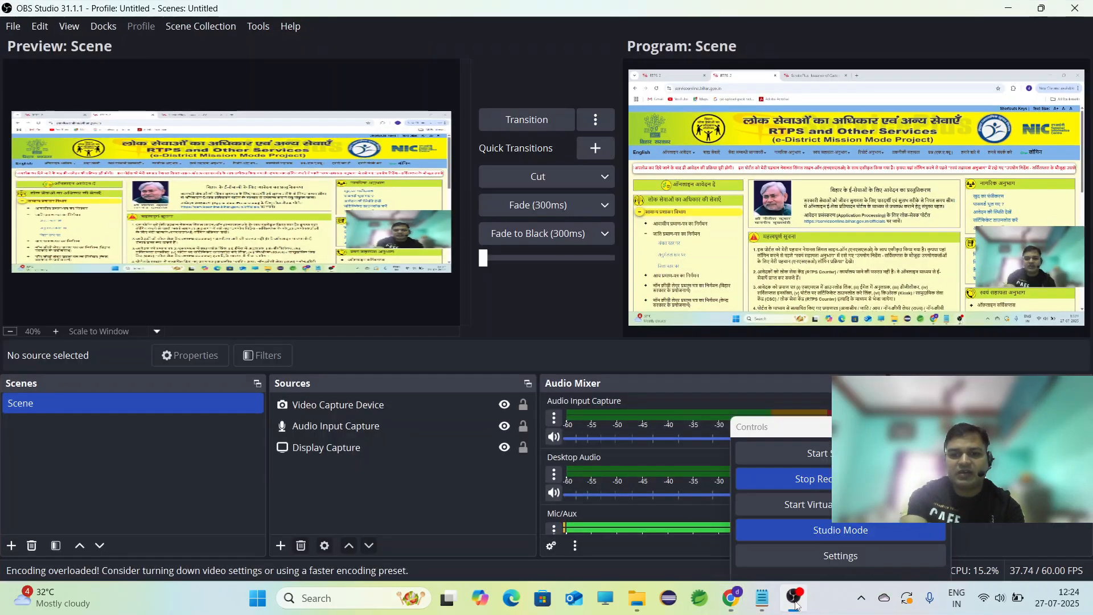